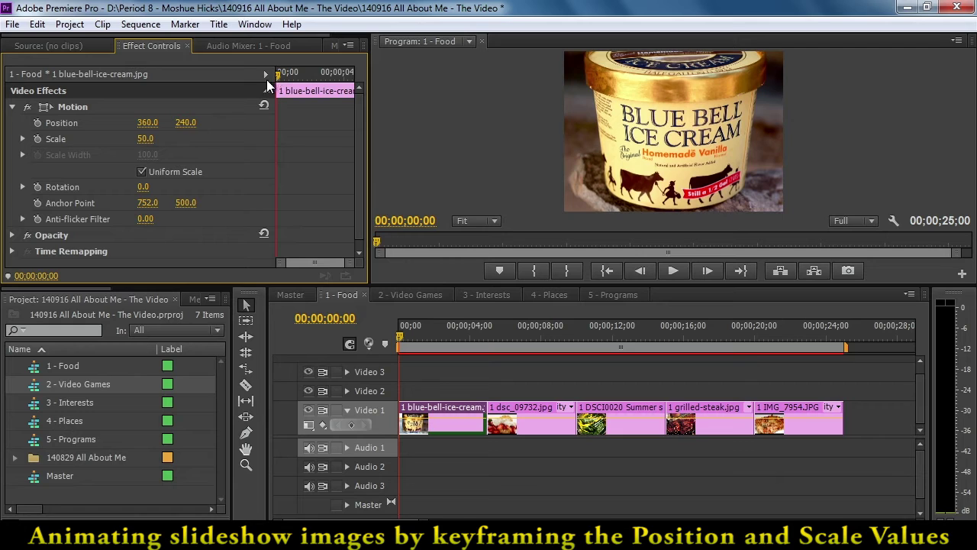
- Keyframe Position and Scale on blue-bell-ice-cream.jpg at its start, and at 00;00;04;01 set horizontal Position to 318 and Scale to 82
{"action": "left_click", "coordinate": [37, 123]}
{"action": "left_click", "coordinate": [36, 138]}
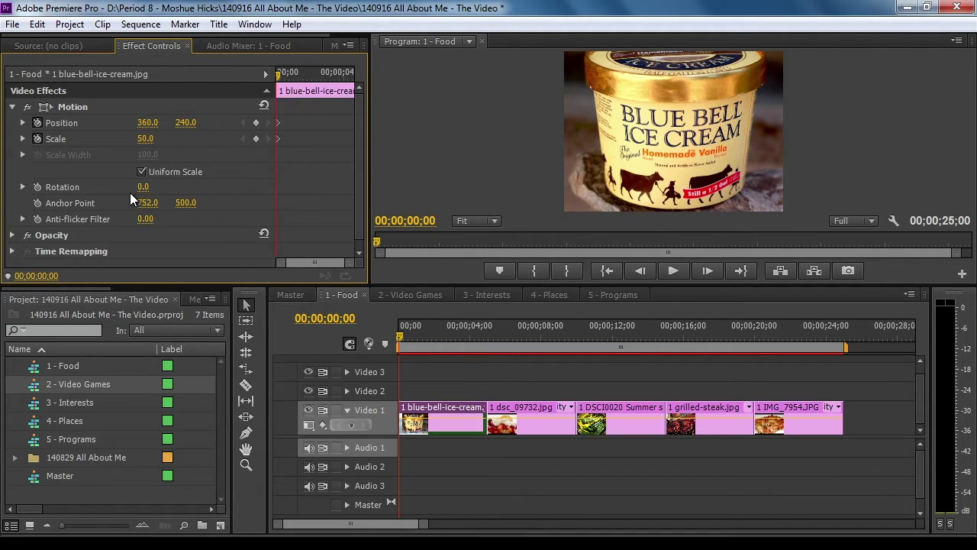
{"action": "left_click_drag", "start_coordinate": [277, 75], "coordinate": [345, 76]}
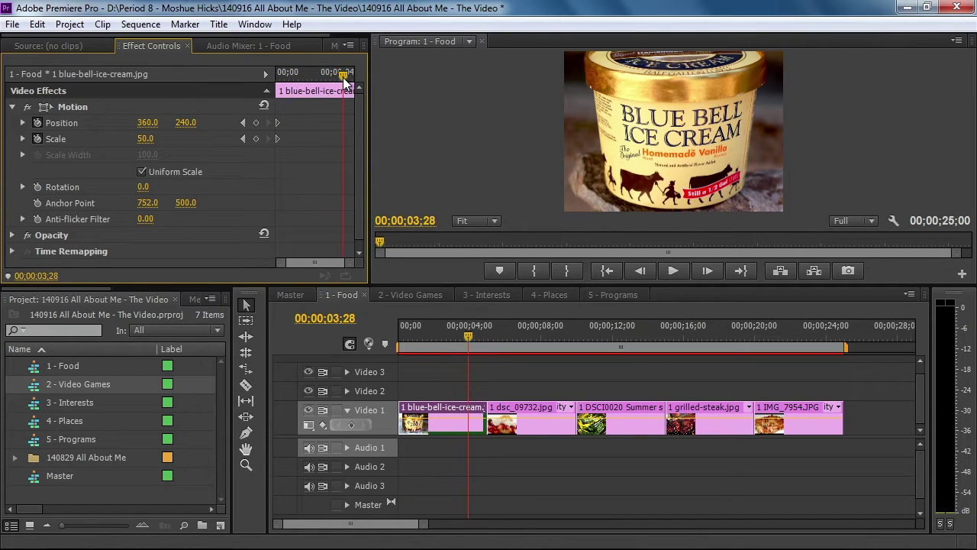
{"action": "left_click_drag", "start_coordinate": [44, 277], "coordinate": [49, 277]}
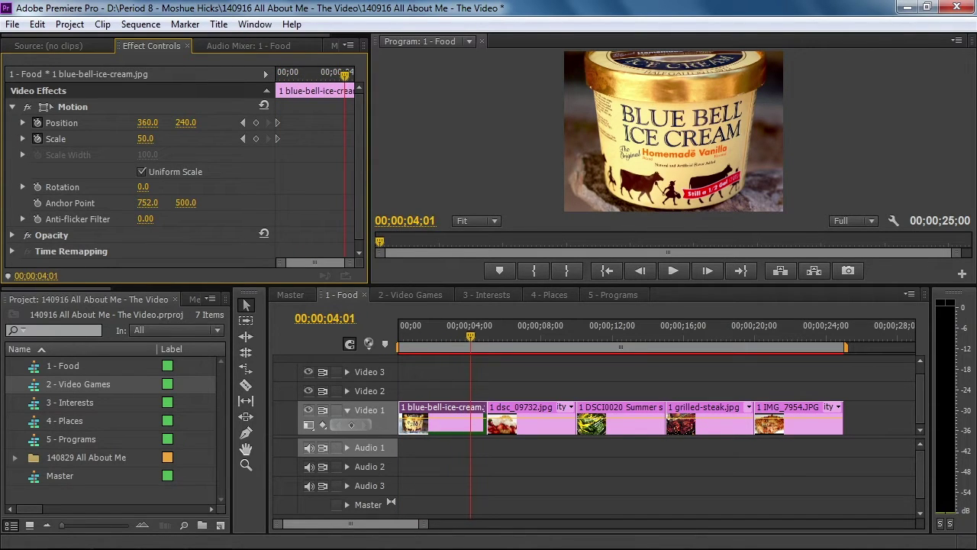
{"action": "left_click_drag", "start_coordinate": [346, 76], "coordinate": [346, 76]}
{"action": "left_click_drag", "start_coordinate": [145, 138], "coordinate": [129, 122]}
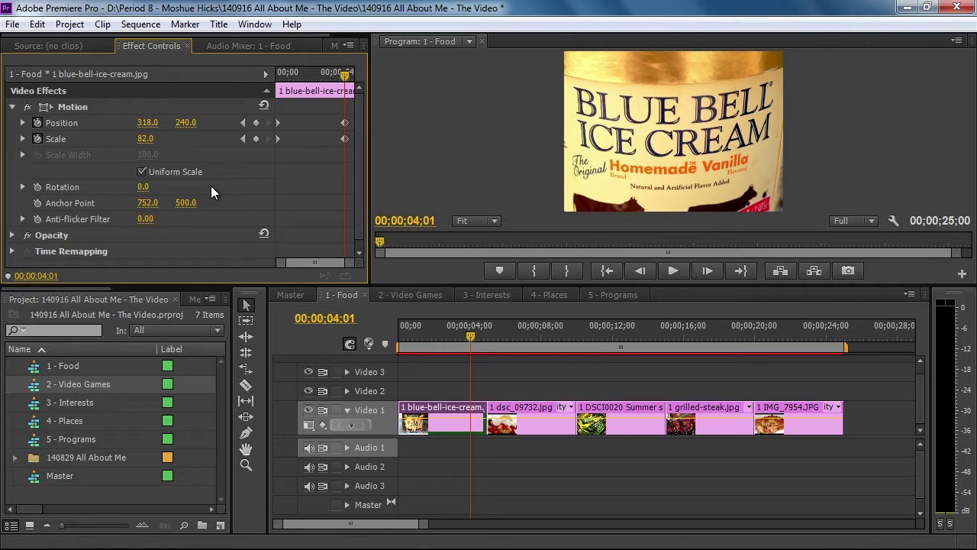
- Play back the ice cream clip from its start and again near its end keyframes to check the motion
{"action": "left_click_drag", "start_coordinate": [344, 79], "coordinate": [274, 85]}
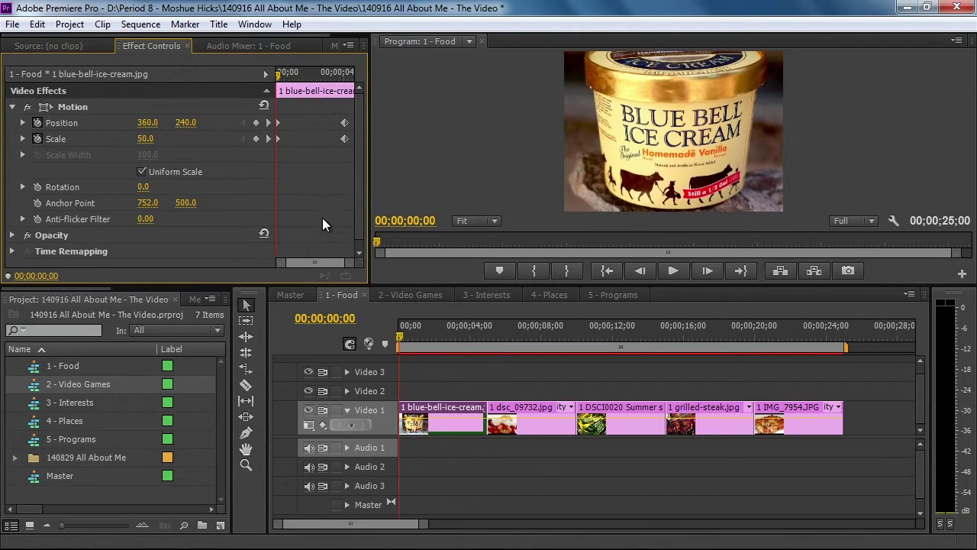
{"action": "key", "text": "space"}
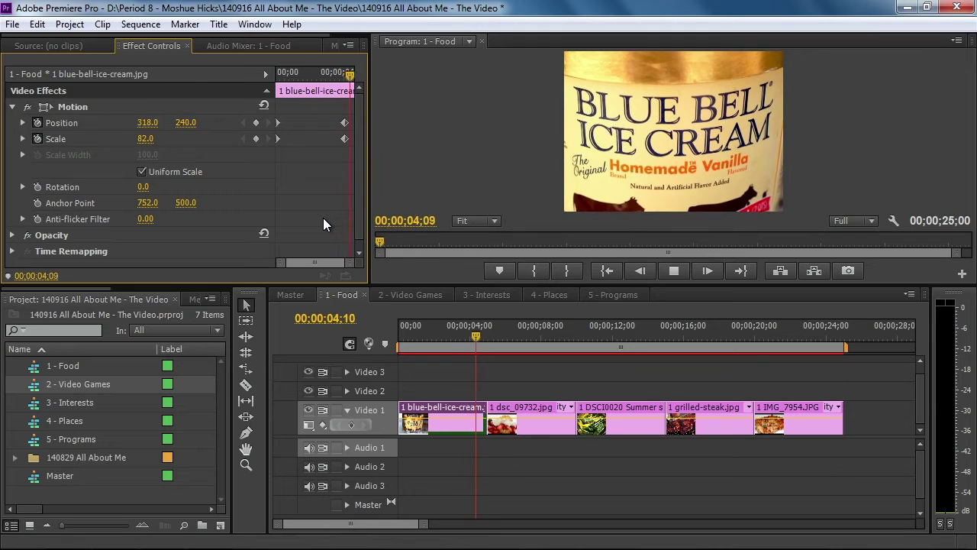
{"action": "key", "text": "space"}
{"action": "left_click_drag", "start_coordinate": [345, 76], "coordinate": [330, 102]}
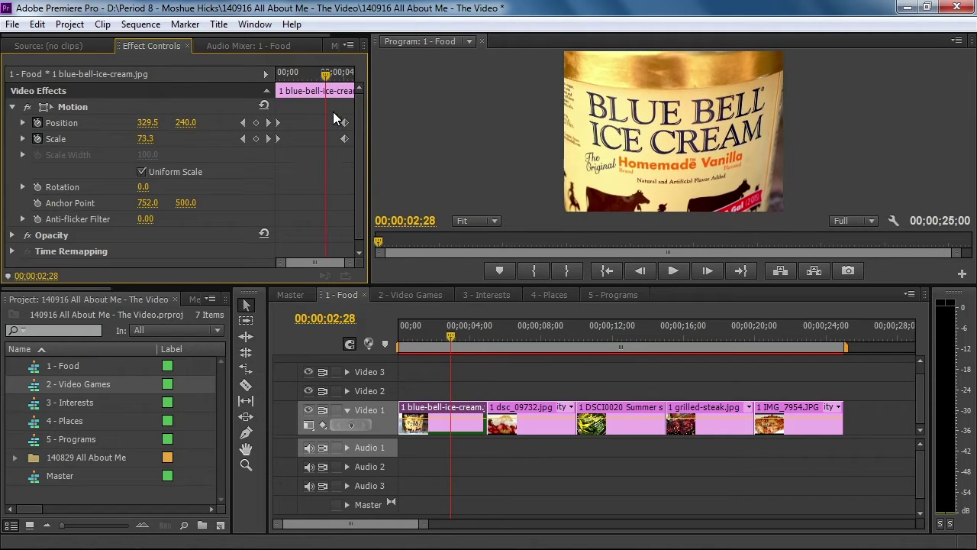
{"action": "key", "text": "space"}
{"action": "key", "text": "space"}
- Apply Ease In temporal interpolation to the ice cream clip's ending Position and Scale keyframes and preview the clip
{"action": "left_click_drag", "start_coordinate": [342, 82], "coordinate": [352, 153]}
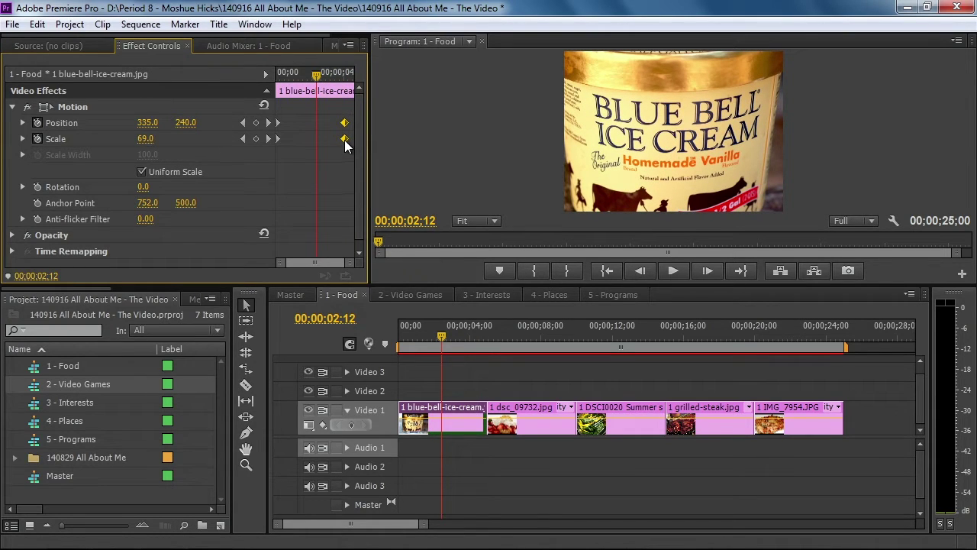
{"action": "right_click", "coordinate": [345, 140]}
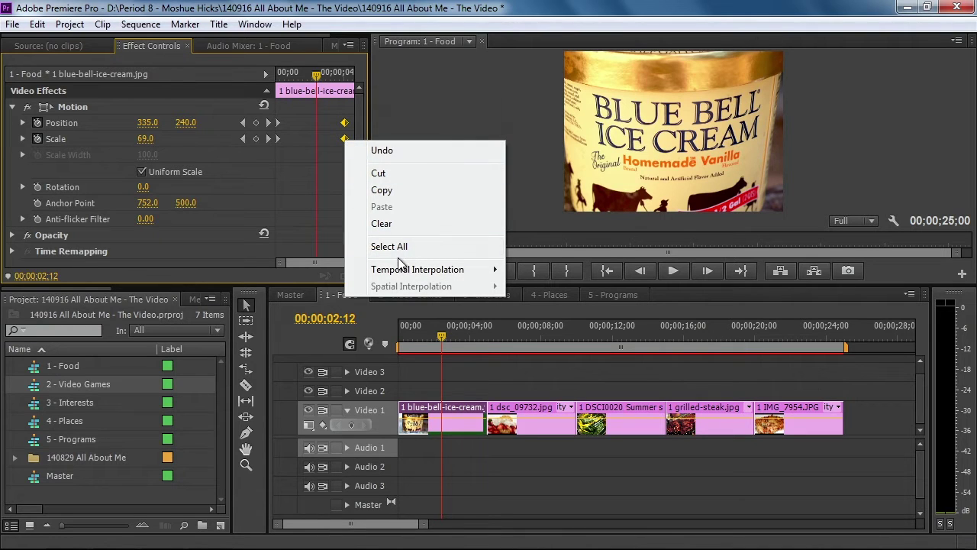
{"action": "mouse_move", "coordinate": [404, 276]}
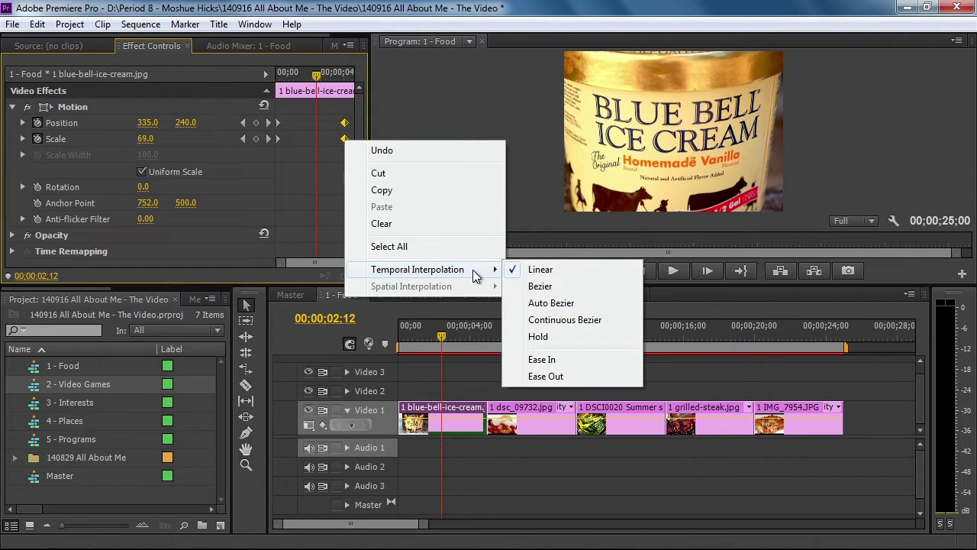
{"action": "left_click", "coordinate": [561, 360]}
{"action": "left_click_drag", "start_coordinate": [316, 76], "coordinate": [280, 76]}
{"action": "key", "text": "space"}
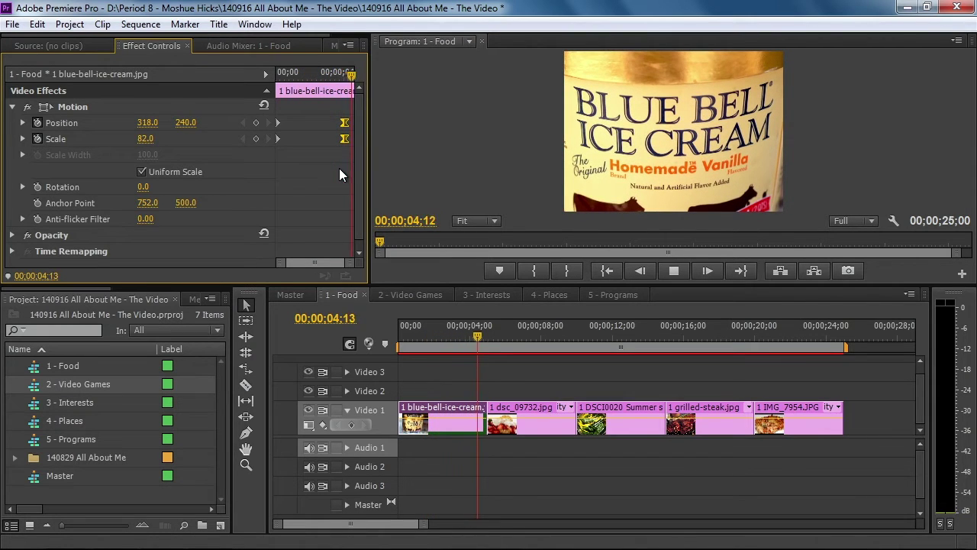
- Keyframe Position and Scale on dsc_09732.jpg at its start, and at 00;00;08;21 set Scale to 58 and Position to 468, 105
{"action": "left_click", "coordinate": [520, 418]}
{"action": "left_click_drag", "start_coordinate": [284, 74], "coordinate": [262, 76]}
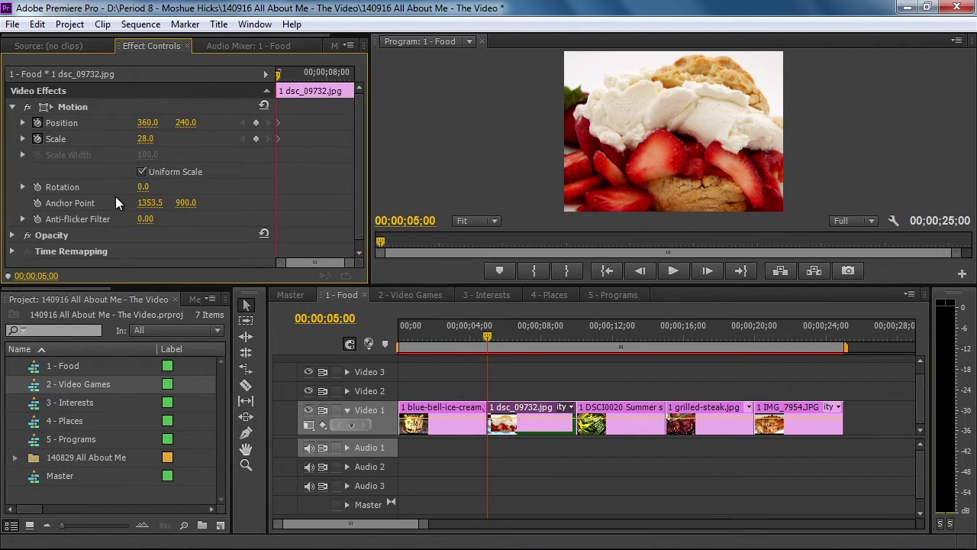
{"action": "left_click_drag", "start_coordinate": [278, 74], "coordinate": [341, 74]}
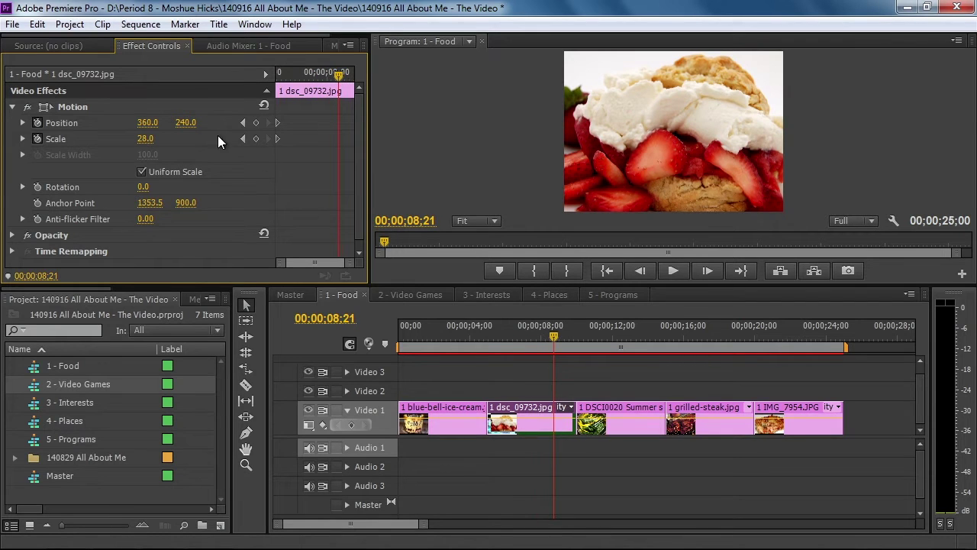
{"action": "left_click_drag", "start_coordinate": [145, 138], "coordinate": [168, 138]}
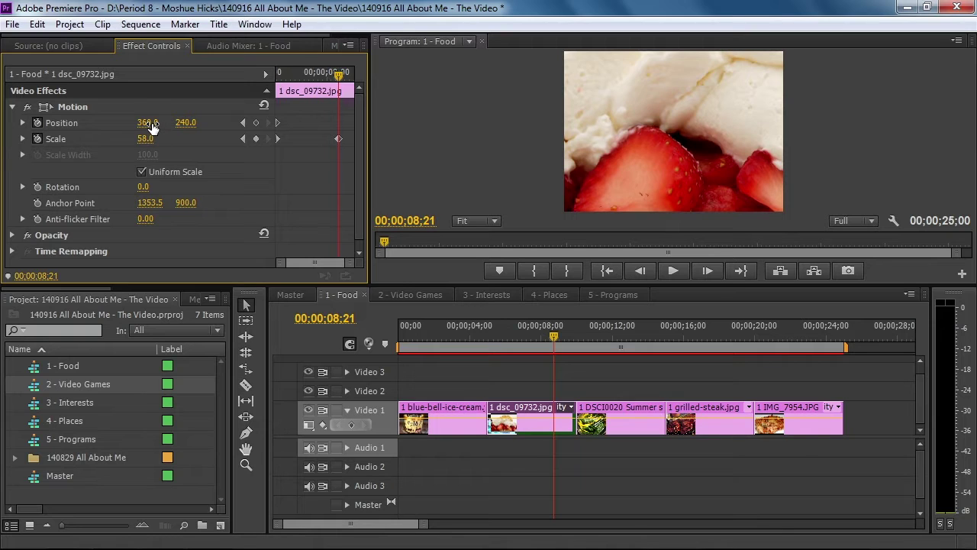
{"action": "mouse_move", "coordinate": [148, 122]}
{"action": "left_mouse_down"}
{"action": "mouse_move", "coordinate": [185, 122]}
{"action": "mouse_move", "coordinate": [160, 129]}
{"action": "left_mouse_up"}
- Apply Ease In temporal interpolation to the dsc_09732.jpg clip's ending Position and Scale keyframes and preview the clip
{"action": "left_click_drag", "start_coordinate": [318, 111], "coordinate": [346, 162]}
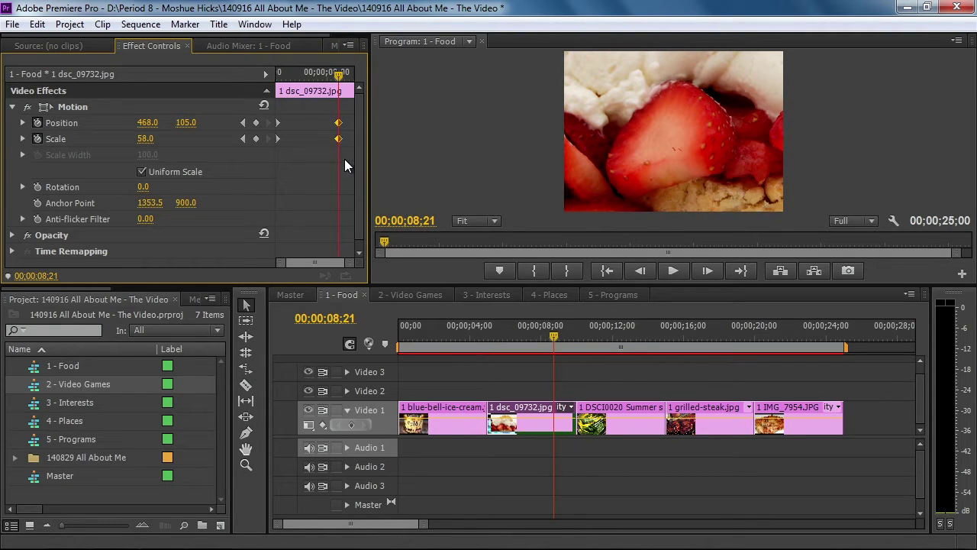
{"action": "right_click", "coordinate": [338, 139]}
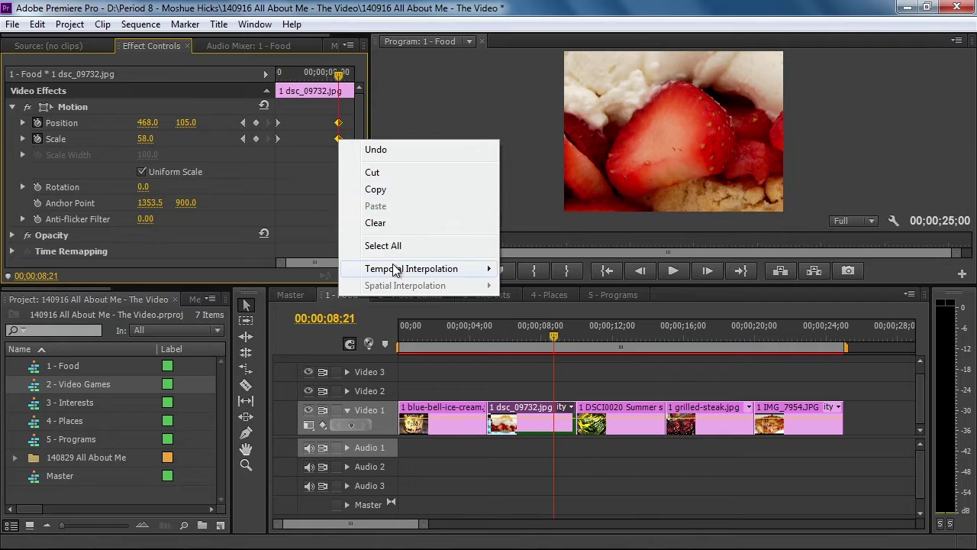
{"action": "mouse_move", "coordinate": [432, 273]}
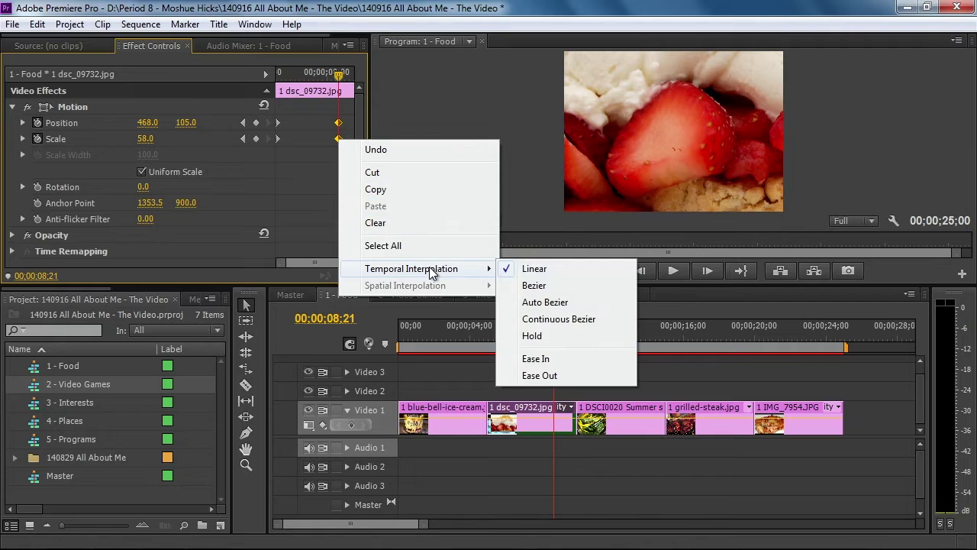
{"action": "left_click", "coordinate": [548, 361]}
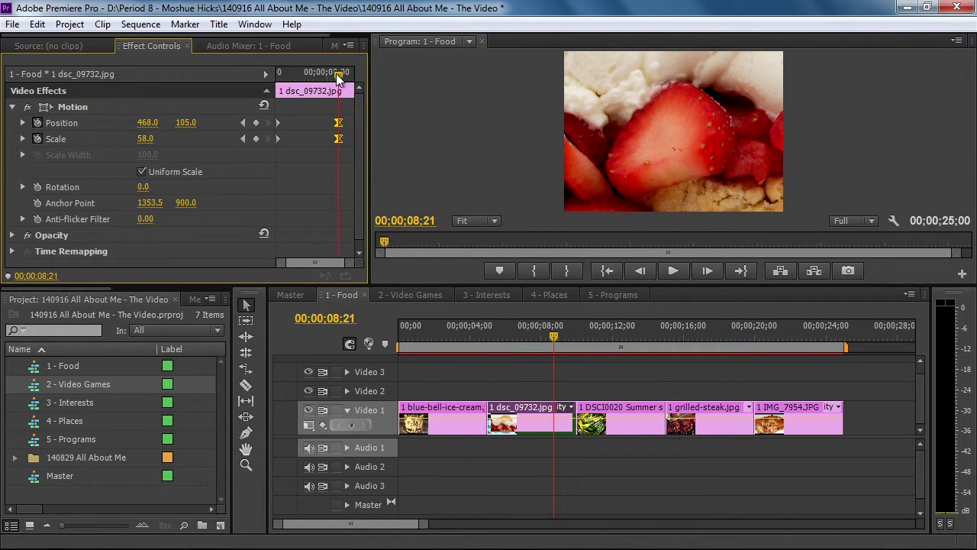
{"action": "left_click_drag", "start_coordinate": [339, 76], "coordinate": [254, 83]}
{"action": "key", "text": "space"}
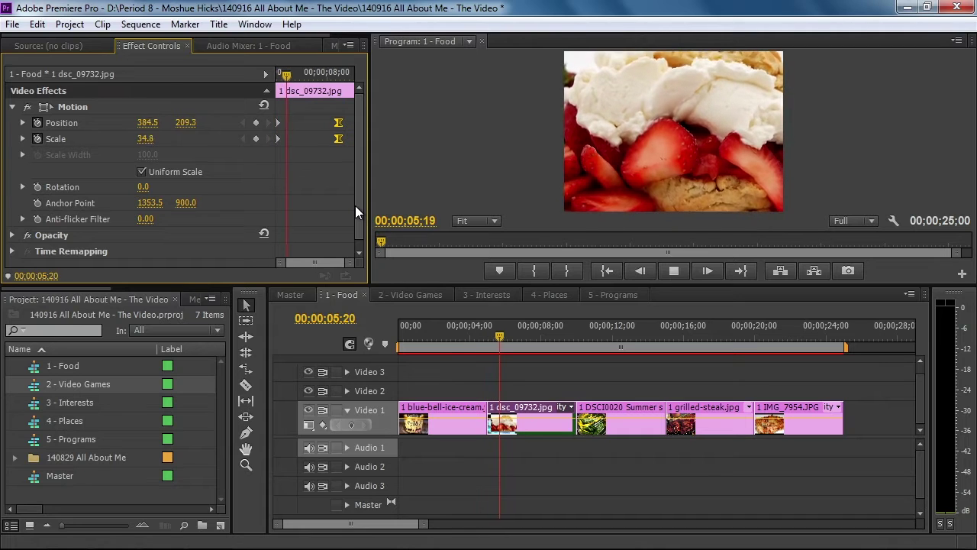
{"action": "key", "text": "space"}
- Apply Ease Out temporal interpolation to the dsc_09732.jpg clip's starting Position and Scale keyframes and play the clip from its start
{"action": "left_click", "coordinate": [290, 133]}
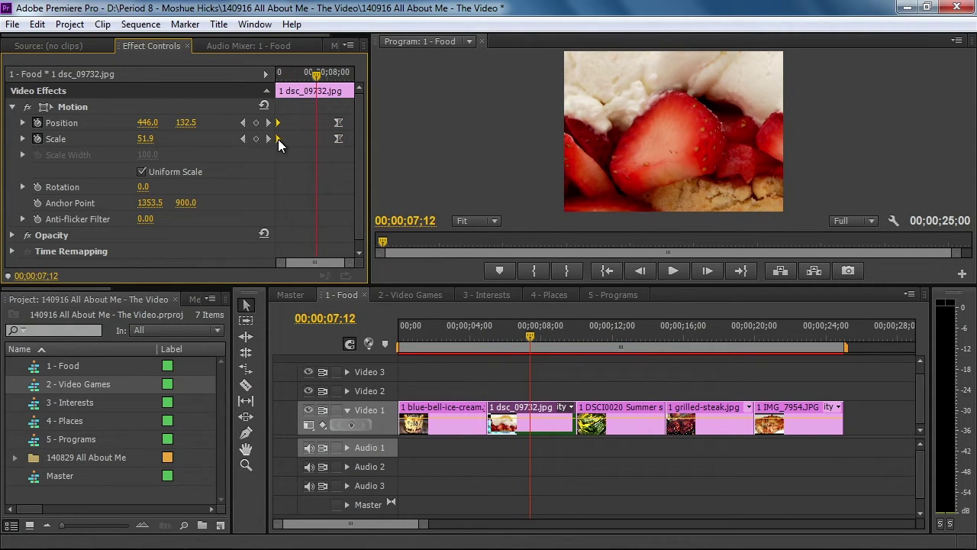
{"action": "right_click", "coordinate": [278, 139]}
{"action": "mouse_move", "coordinate": [363, 268]}
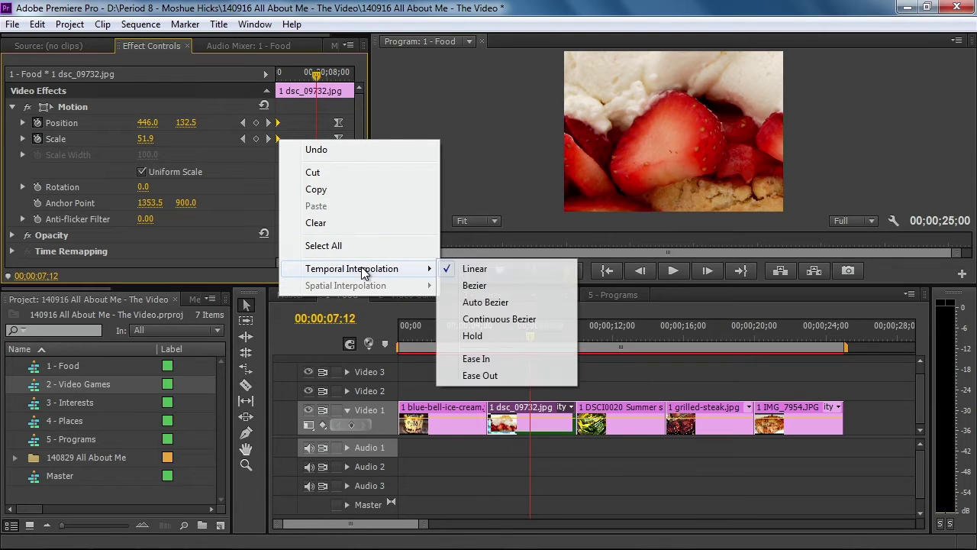
{"action": "left_click", "coordinate": [500, 377]}
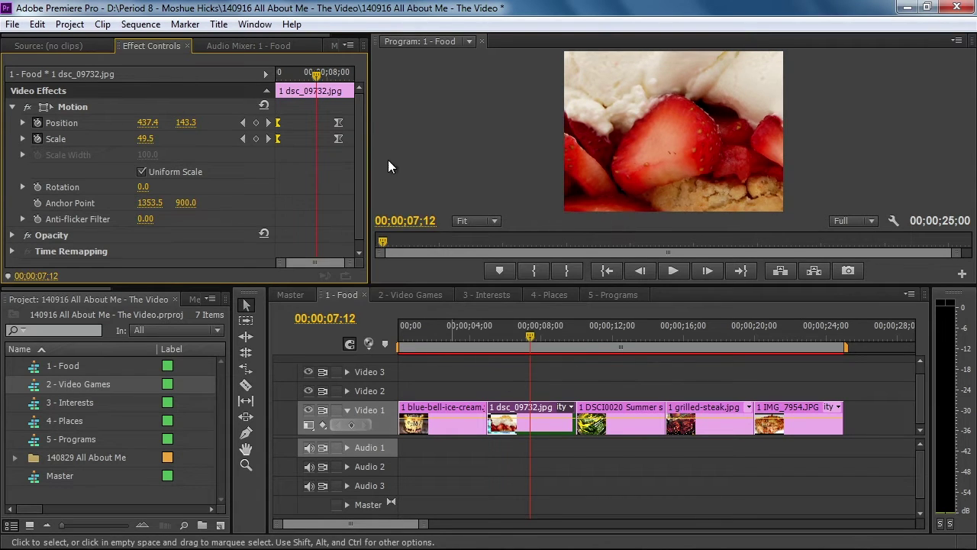
{"action": "left_click_drag", "start_coordinate": [316, 74], "coordinate": [233, 80]}
{"action": "key", "text": "space"}
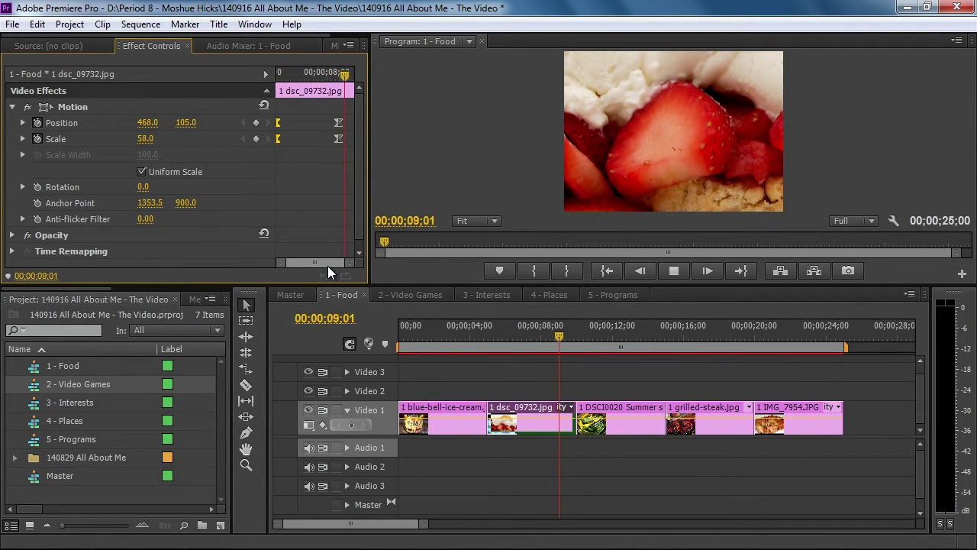
{"action": "key", "text": "space"}
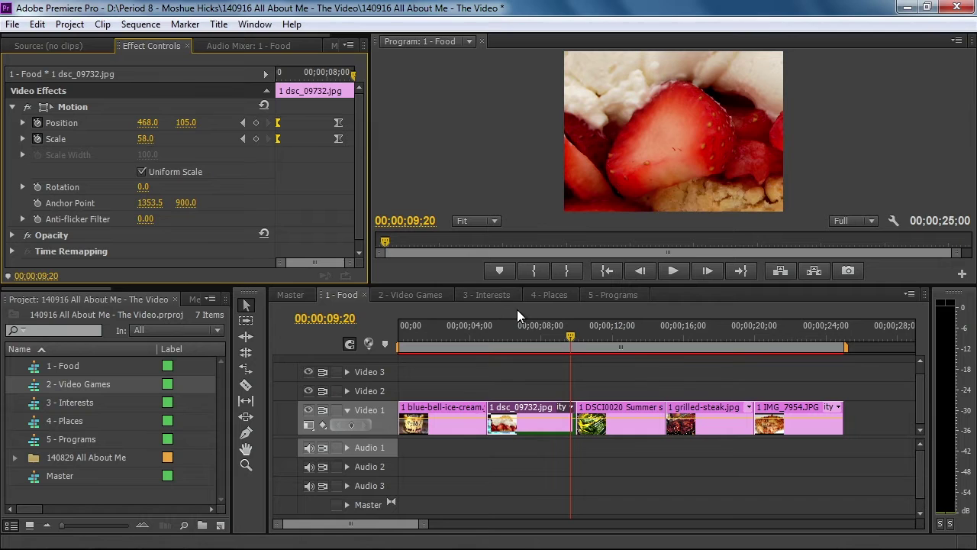
- Keyframe Position and Scale on the DSCI0020 Summer squash clip at its start, and set Scale to 107 at 00;00;14;01
{"action": "left_click", "coordinate": [606, 416]}
{"action": "left_click", "coordinate": [599, 328]}
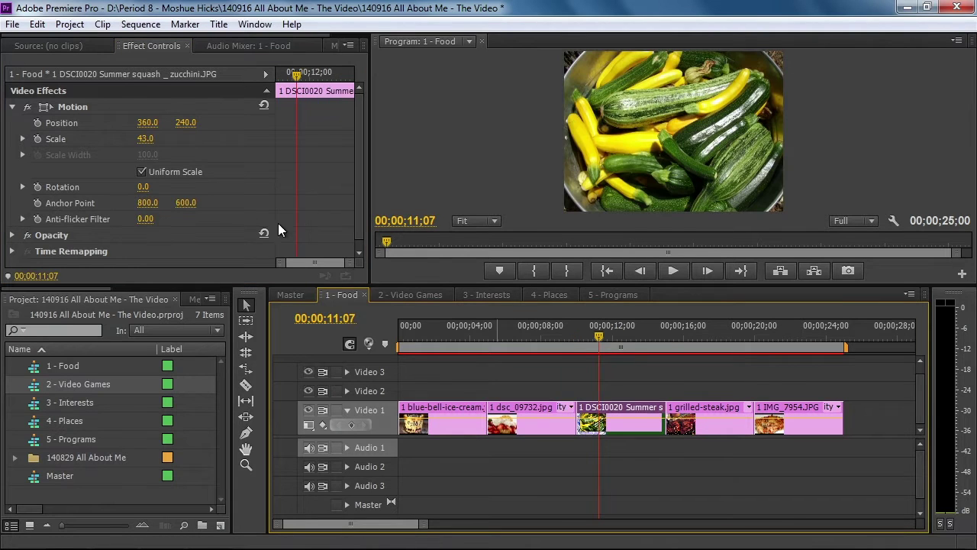
{"action": "left_click_drag", "start_coordinate": [297, 74], "coordinate": [65, 130]}
{"action": "left_click", "coordinate": [37, 123]}
{"action": "left_click", "coordinate": [38, 139]}
{"action": "left_click_drag", "start_coordinate": [278, 74], "coordinate": [344, 74]}
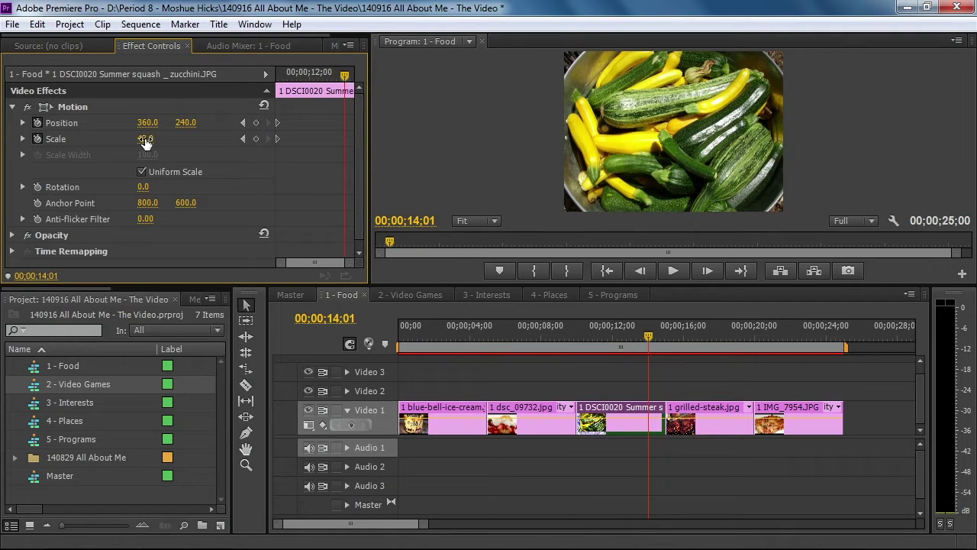
{"action": "mouse_move", "coordinate": [145, 139]}
{"action": "left_mouse_down"}
{"action": "mouse_move", "coordinate": [195, 139]}
{"action": "mouse_move", "coordinate": [154, 145]}
{"action": "left_mouse_up"}
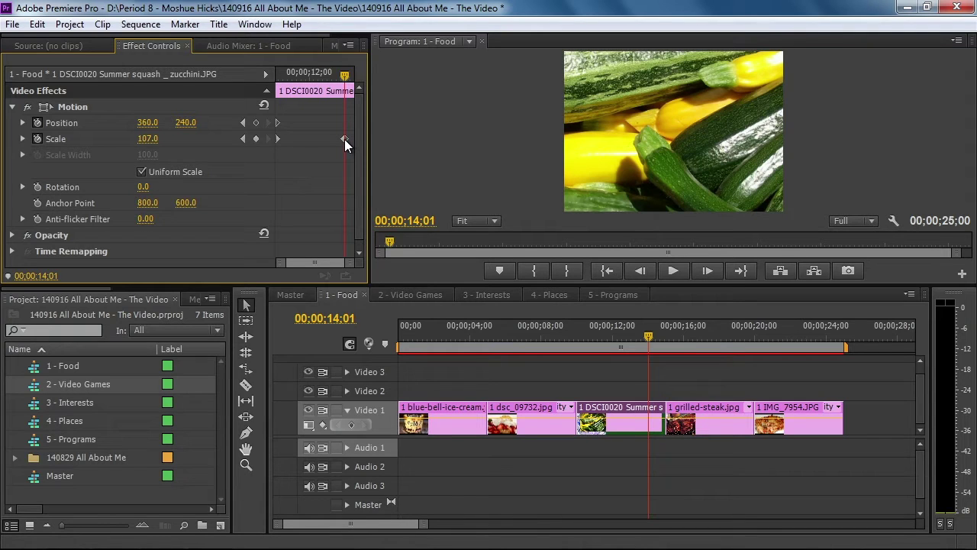
- Reverse the squash clip's zoom by swapping its Scale keyframes, 107 at the start and 43 at 00;00;14;01, and play it
{"action": "left_click_drag", "start_coordinate": [344, 139], "coordinate": [299, 145]}
{"action": "left_click_drag", "start_coordinate": [300, 144], "coordinate": [299, 144]}
{"action": "left_click", "coordinate": [283, 119]}
{"action": "left_click_drag", "start_coordinate": [278, 140], "coordinate": [344, 137]}
{"action": "left_click", "coordinate": [300, 141]}
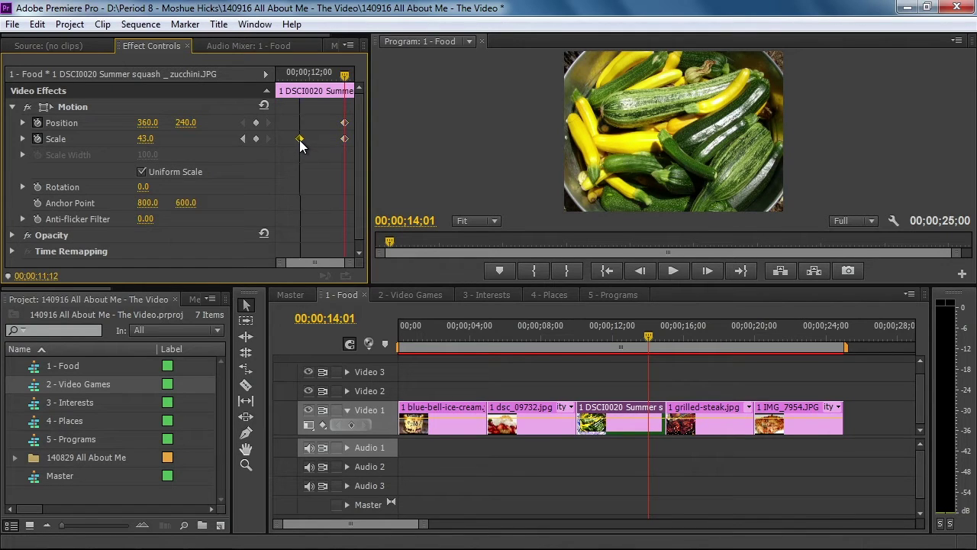
{"action": "left_click_drag", "start_coordinate": [318, 77], "coordinate": [265, 82]}
{"action": "key", "text": "space"}
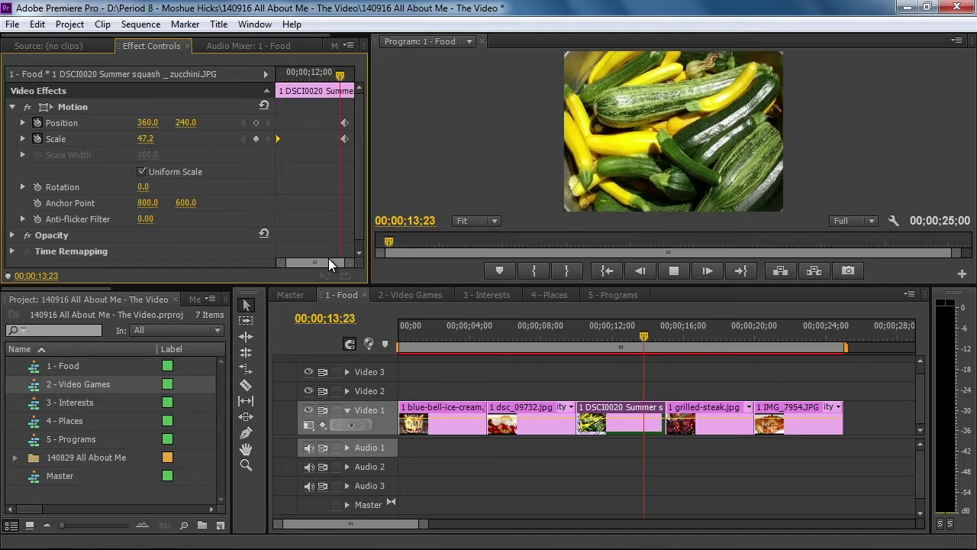
- Apply Ease Out to the squash clip's starting Scale keyframe and Ease In to its ending Position and Scale keyframes
{"action": "left_click", "coordinate": [325, 77]}
{"action": "left_click_drag", "start_coordinate": [325, 77], "coordinate": [300, 75]}
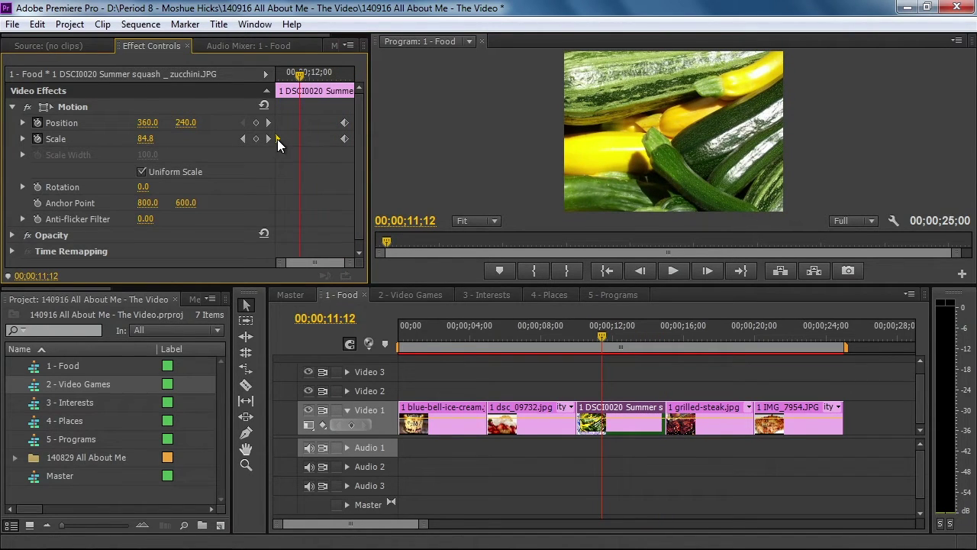
{"action": "right_click", "coordinate": [278, 139]}
{"action": "left_click", "coordinate": [341, 373]}
{"action": "left_click_drag", "start_coordinate": [331, 120], "coordinate": [364, 162]}
{"action": "right_click", "coordinate": [346, 138]}
{"action": "mouse_move", "coordinate": [429, 269]}
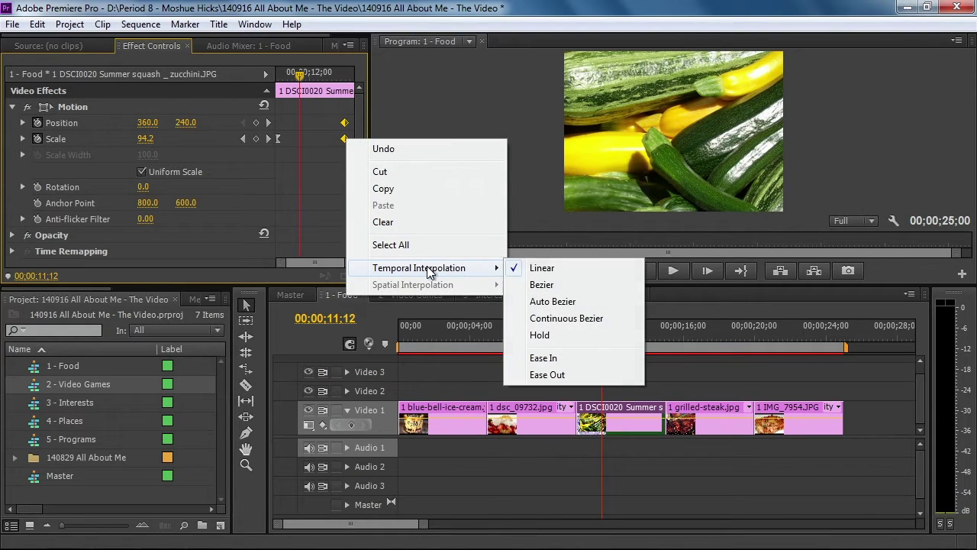
{"action": "left_click", "coordinate": [544, 359]}
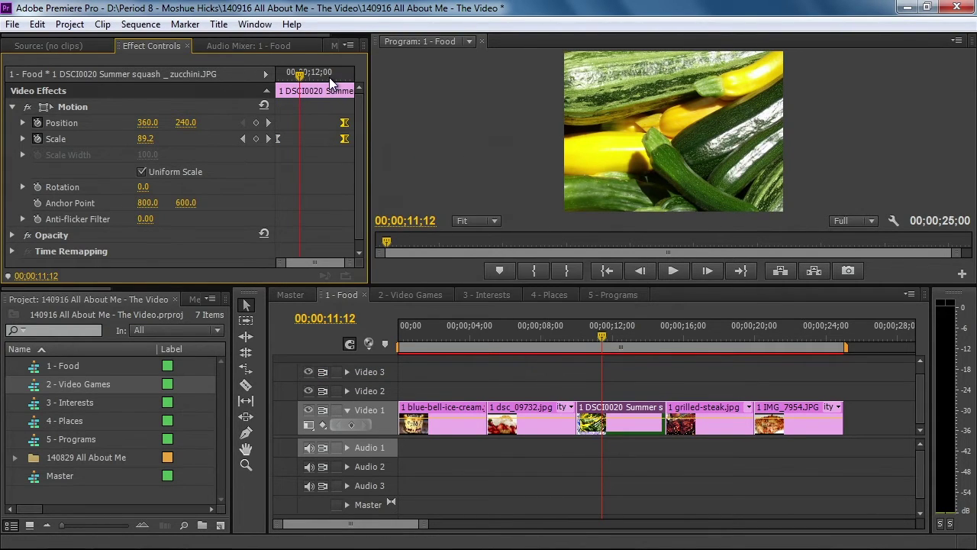
- Play the squash clip twice from its start to review the eased zoom out
{"action": "left_click_drag", "start_coordinate": [300, 74], "coordinate": [265, 77]}
{"action": "key", "text": "space"}
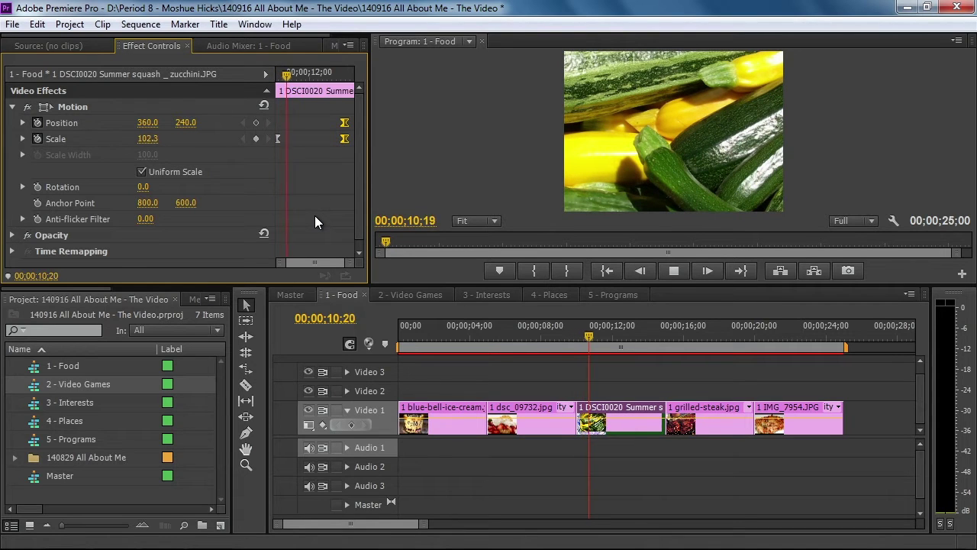
{"action": "key", "text": "space"}
{"action": "left_click_drag", "start_coordinate": [313, 67], "coordinate": [255, 89]}
{"action": "key", "text": "space"}
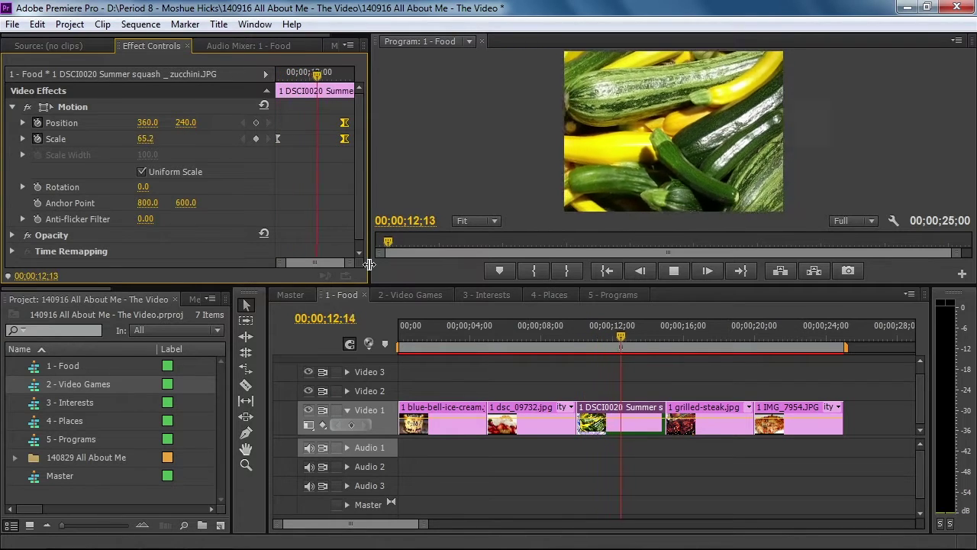
{"action": "key", "text": "space"}
- Keyframe Position and Scale at the start of the grilled-steak clip, and set Position to 133, 108 and Scale to 107 at 00;00;19;02
{"action": "left_click", "coordinate": [695, 327]}
{"action": "left_click", "coordinate": [692, 416]}
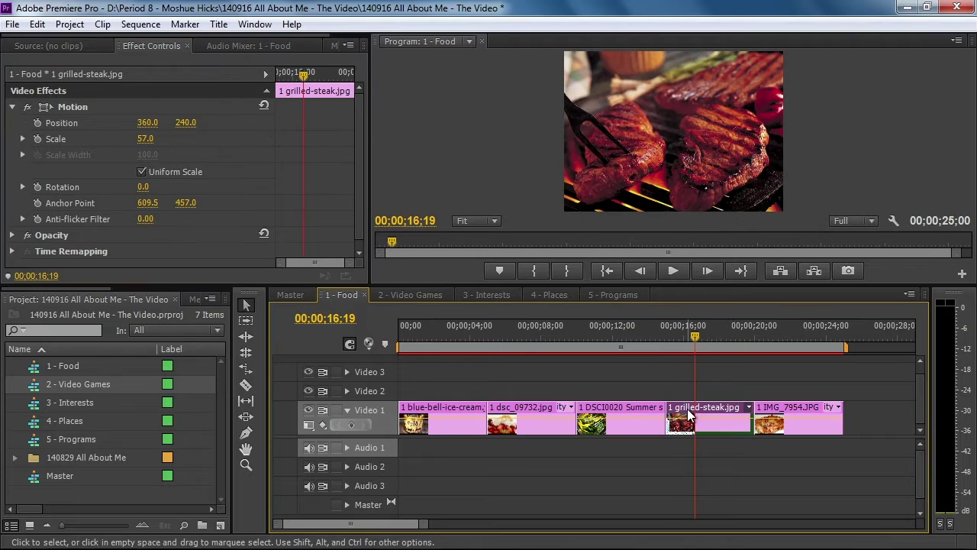
{"action": "left_click_drag", "start_coordinate": [303, 78], "coordinate": [37, 131]}
{"action": "left_click_drag", "start_coordinate": [277, 74], "coordinate": [345, 75]}
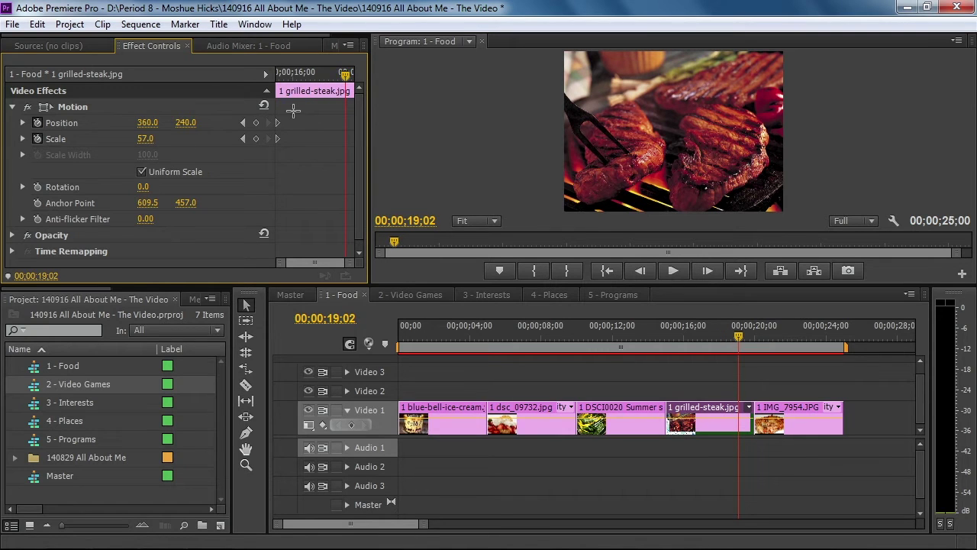
{"action": "left_click_drag", "start_coordinate": [139, 145], "coordinate": [41, 124]}
{"action": "left_click_drag", "start_coordinate": [192, 124], "coordinate": [126, 124]}
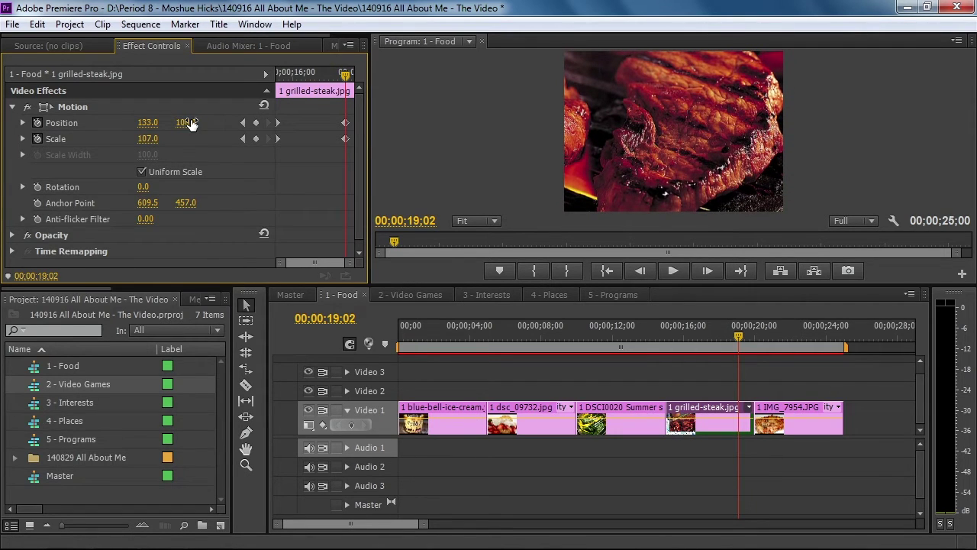
- Apply Ease In to the steak clip's ending Position and Scale keyframes and Ease Out to its starting ones
{"action": "right_click", "coordinate": [348, 139]}
{"action": "mouse_move", "coordinate": [401, 269]}
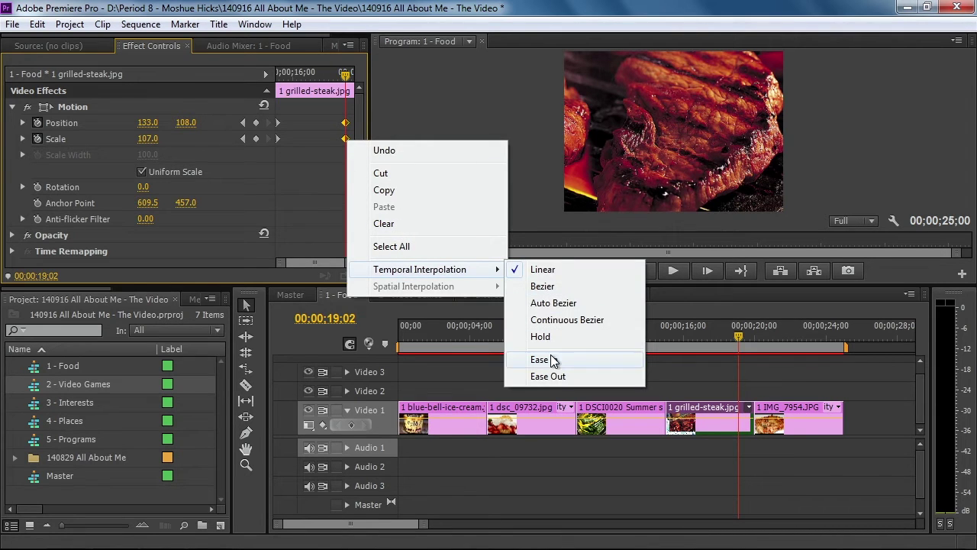
{"action": "left_click", "coordinate": [551, 360]}
{"action": "left_click", "coordinate": [313, 106]}
{"action": "right_click", "coordinate": [277, 139]}
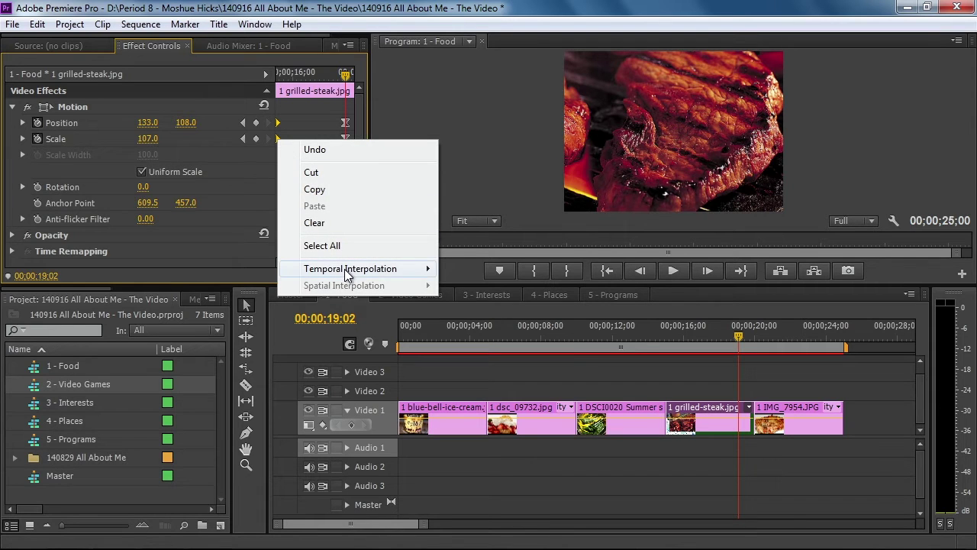
{"action": "mouse_move", "coordinate": [427, 270]}
{"action": "left_click", "coordinate": [488, 376]}
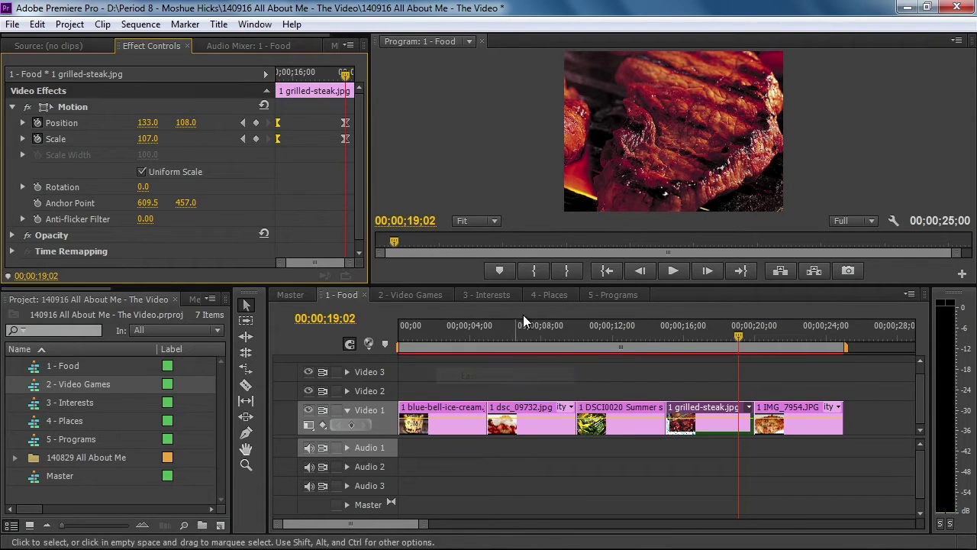
- Play the steak clip from its start to review the eased zoom and pan
{"action": "left_click_drag", "start_coordinate": [343, 77], "coordinate": [229, 77]}
{"action": "key", "text": "space"}
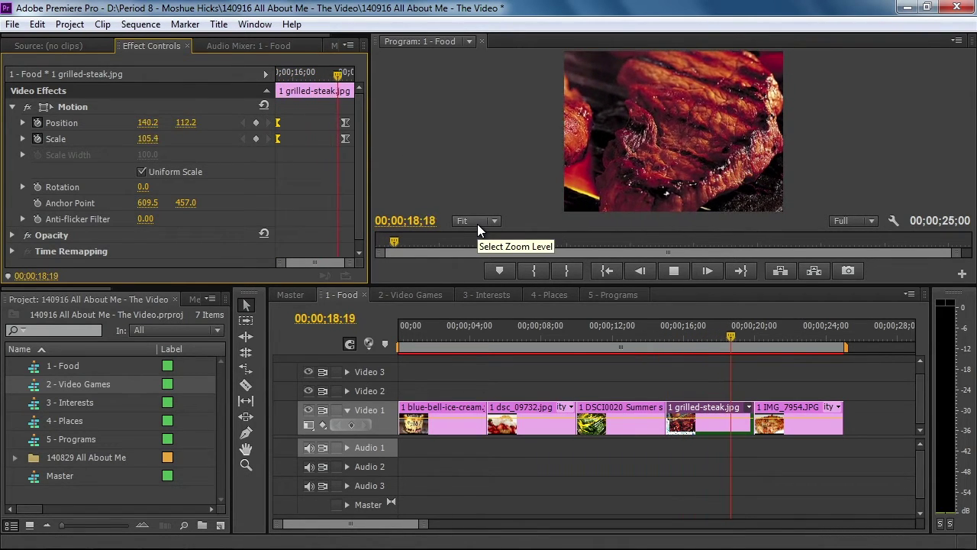
{"action": "key", "text": "space"}
- Keyframe Position and Scale at the start of the IMG_7954.JPG clip
{"action": "left_click_drag", "start_coordinate": [742, 337], "coordinate": [777, 338]}
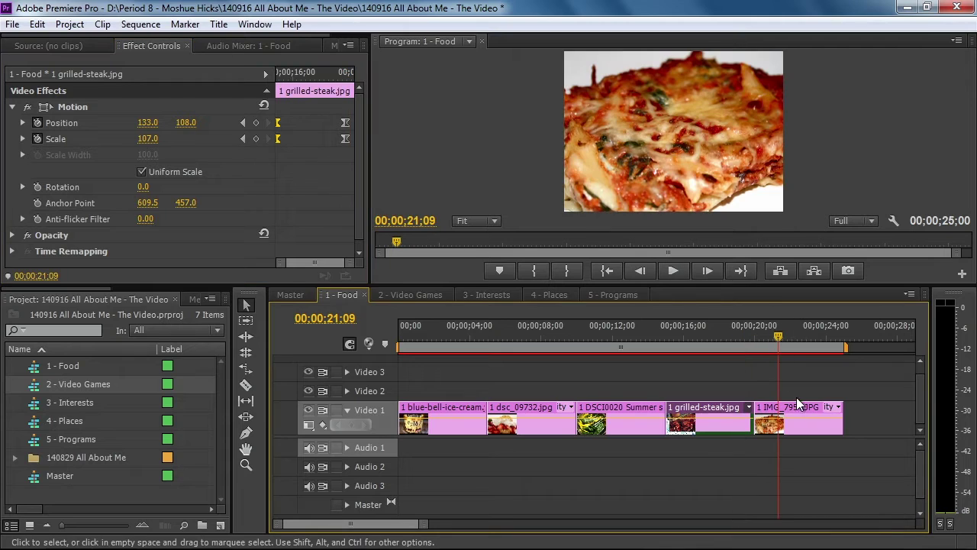
{"action": "left_click", "coordinate": [797, 408]}
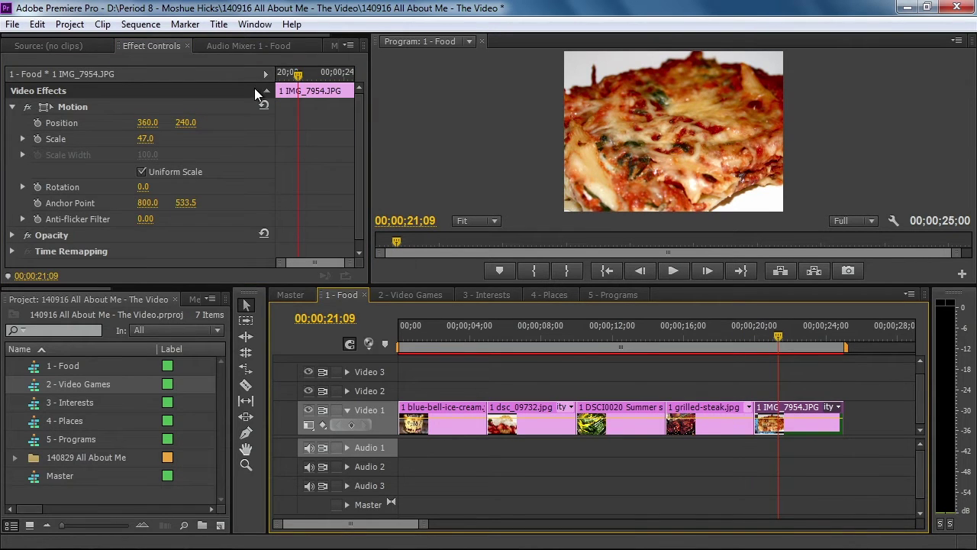
{"action": "left_click_drag", "start_coordinate": [298, 78], "coordinate": [208, 90]}
{"action": "left_click", "coordinate": [37, 123]}
{"action": "left_click", "coordinate": [37, 139]}
- Set the IMG_7954.JPG clip's Scale to 100 on its last frame, 00;00;24;29
{"action": "left_click_drag", "start_coordinate": [311, 72], "coordinate": [364, 73]}
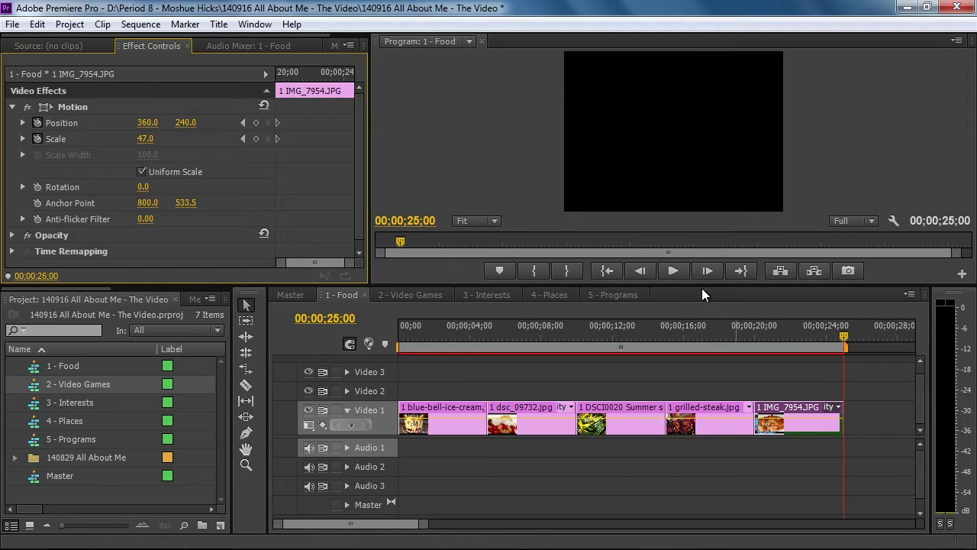
{"action": "left_click", "coordinate": [642, 270]}
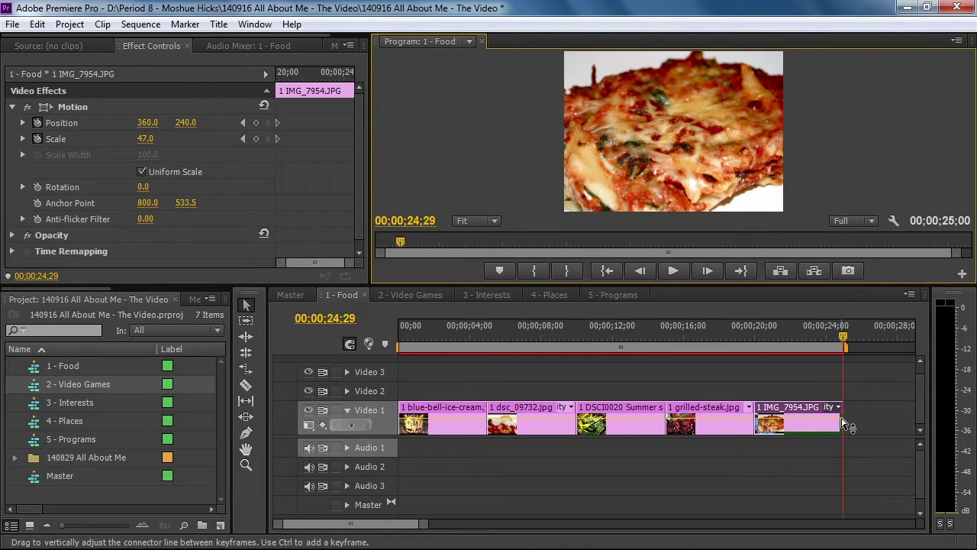
{"action": "left_click", "coordinate": [145, 140]}
{"action": "left_click_drag", "start_coordinate": [145, 141], "coordinate": [186, 141]}
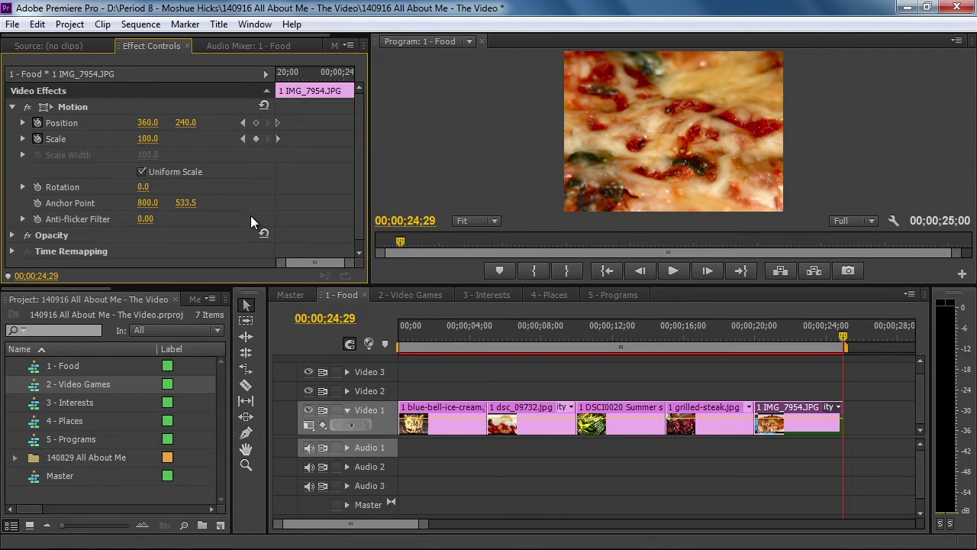
- Play the IMG_7954.JPG clip's zoom, and replay the Food sequence from the beginning
{"action": "left_click_drag", "start_coordinate": [844, 338], "coordinate": [757, 343]}
{"action": "key", "text": "space"}
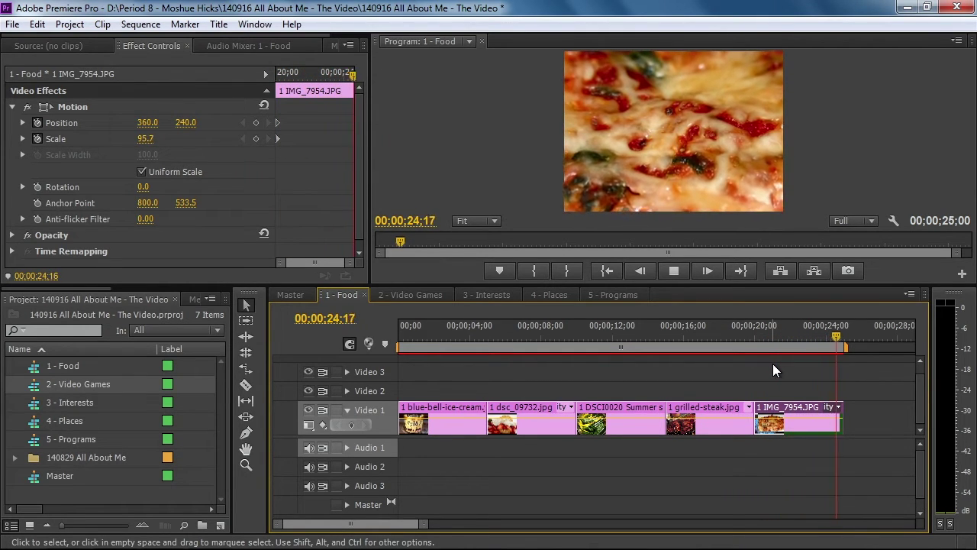
{"action": "left_click_drag", "start_coordinate": [843, 339], "coordinate": [377, 343]}
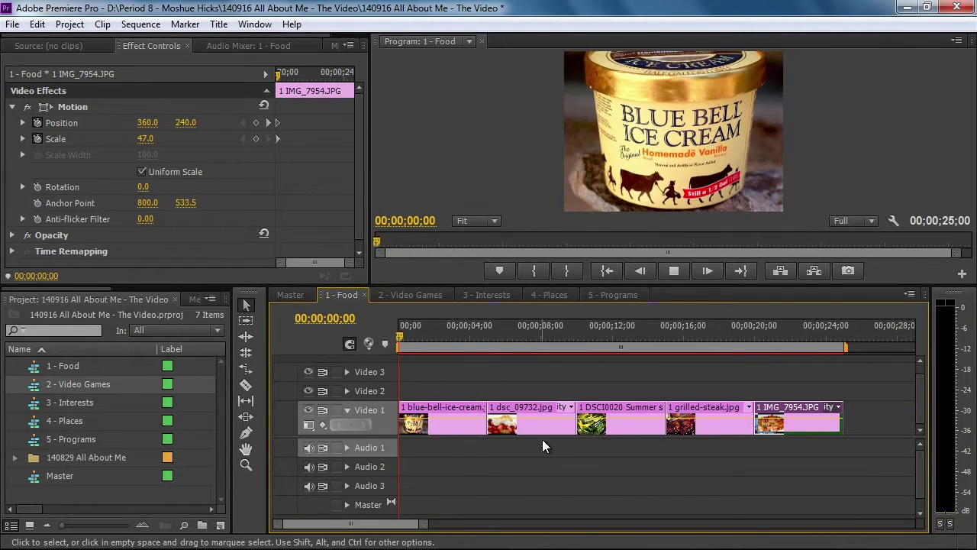
{"action": "key", "text": "space"}
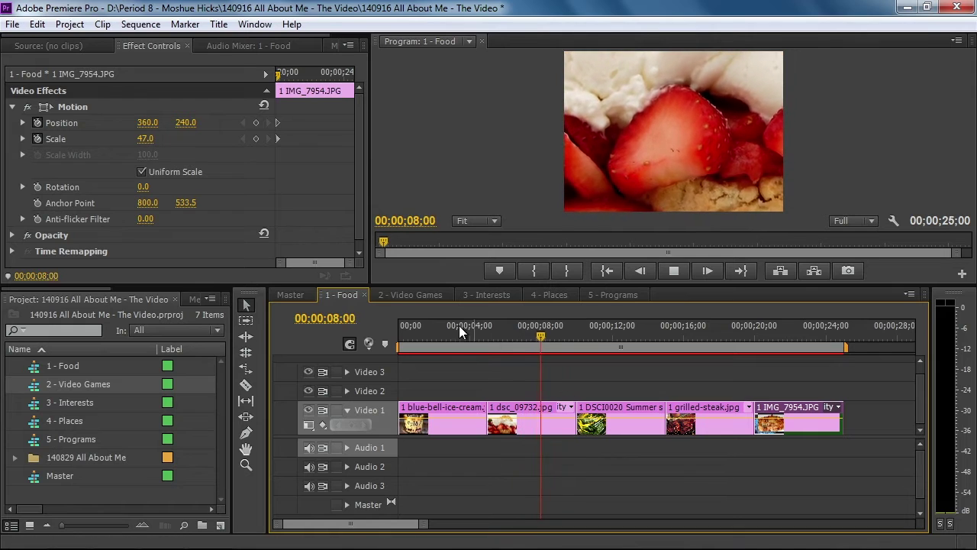
- Switch to the 2 - Video Games sequence and keyframe Position and Scale at the start of the DunDefWallpaper1.jpg clip
{"action": "left_click", "coordinate": [393, 293]}
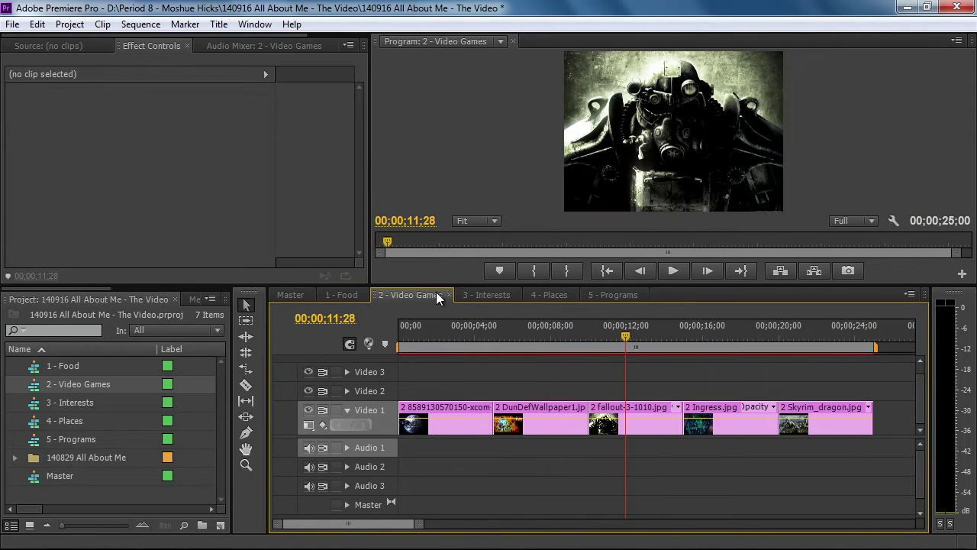
{"action": "left_click", "coordinate": [487, 293]}
{"action": "left_click", "coordinate": [541, 293]}
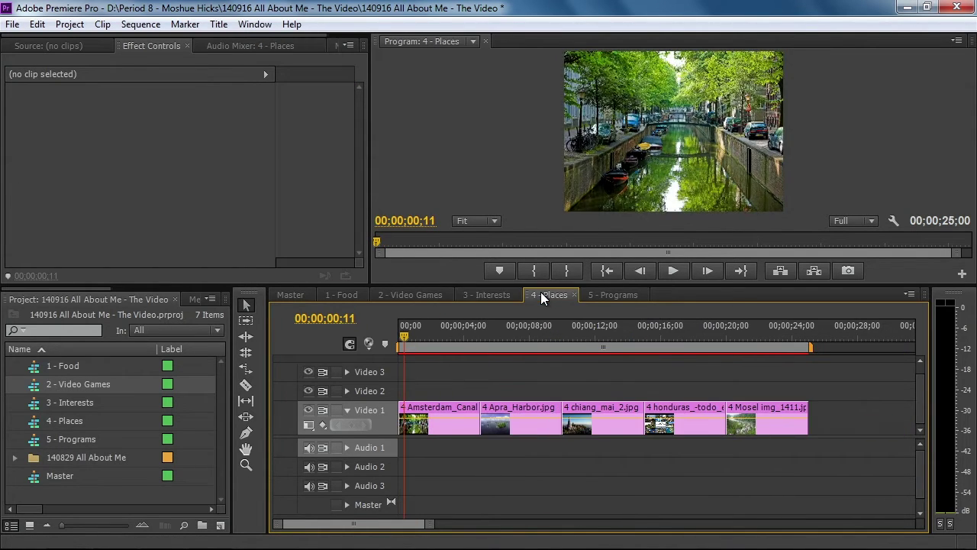
{"action": "left_click", "coordinate": [392, 294]}
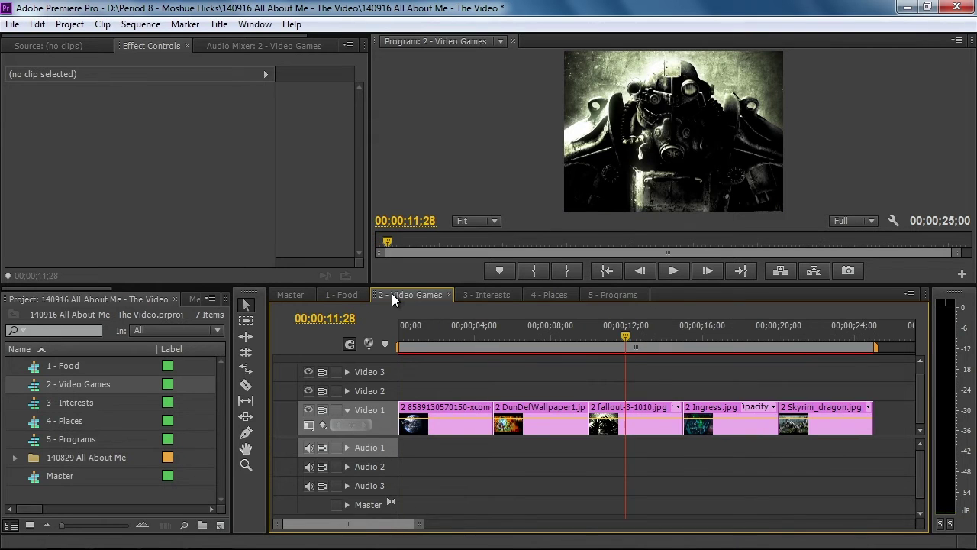
{"action": "left_click", "coordinate": [533, 329]}
{"action": "left_click", "coordinate": [557, 423]}
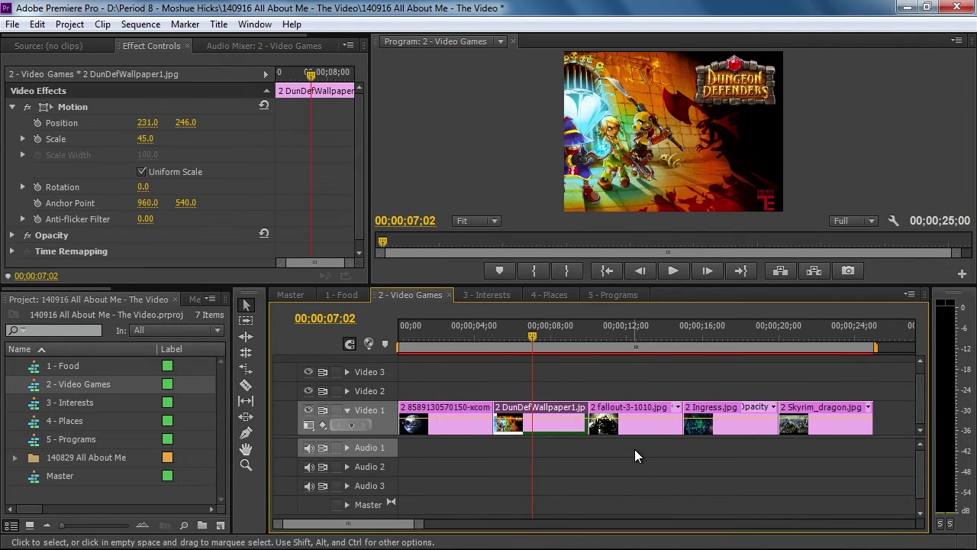
{"action": "left_click_drag", "start_coordinate": [318, 80], "coordinate": [255, 83]}
{"action": "left_click", "coordinate": [38, 123]}
{"action": "left_click", "coordinate": [36, 138]}
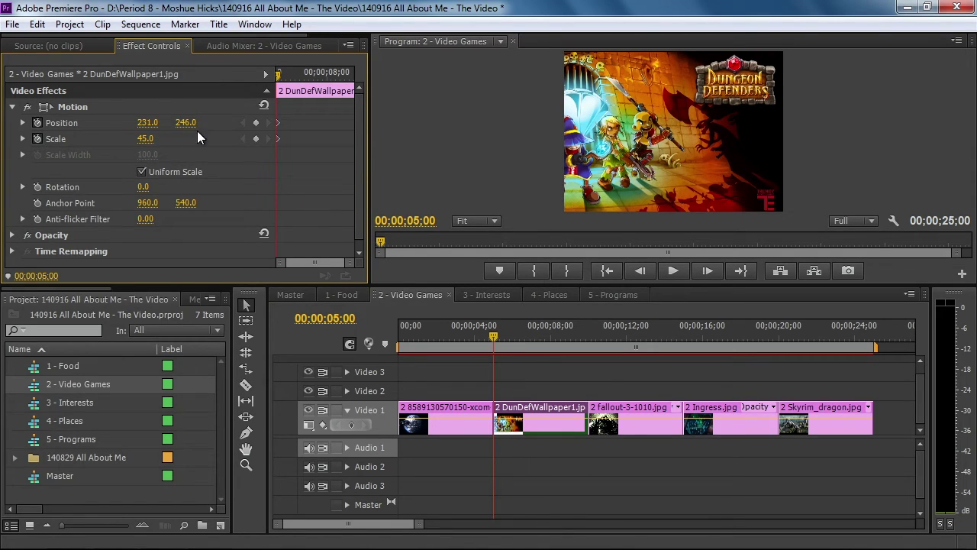
- Set the DunDefWallpaper1 clip's horizontal Position to 460 at 00;00;09;03 and play the pan from the clip's start
{"action": "left_click_drag", "start_coordinate": [293, 71], "coordinate": [346, 72]}
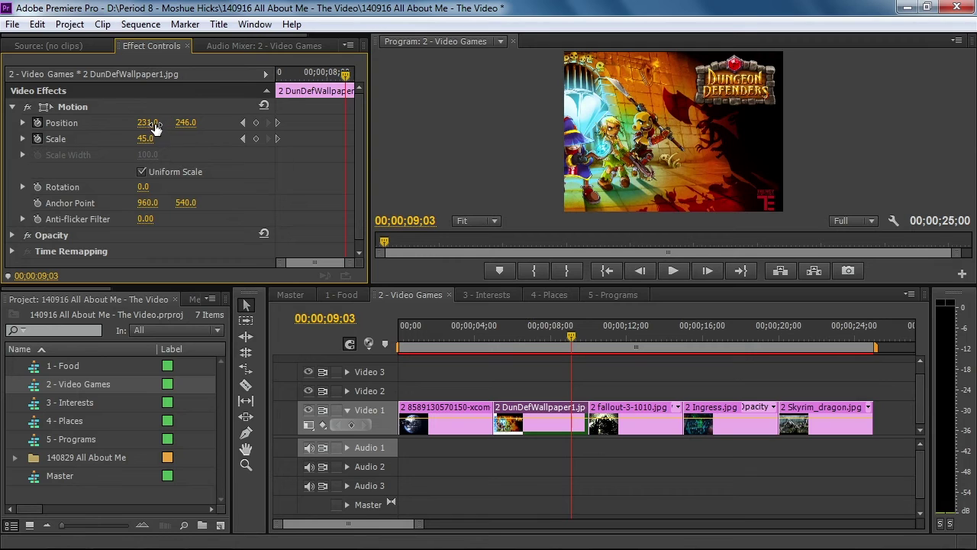
{"action": "left_click_drag", "start_coordinate": [147, 123], "coordinate": [320, 122]}
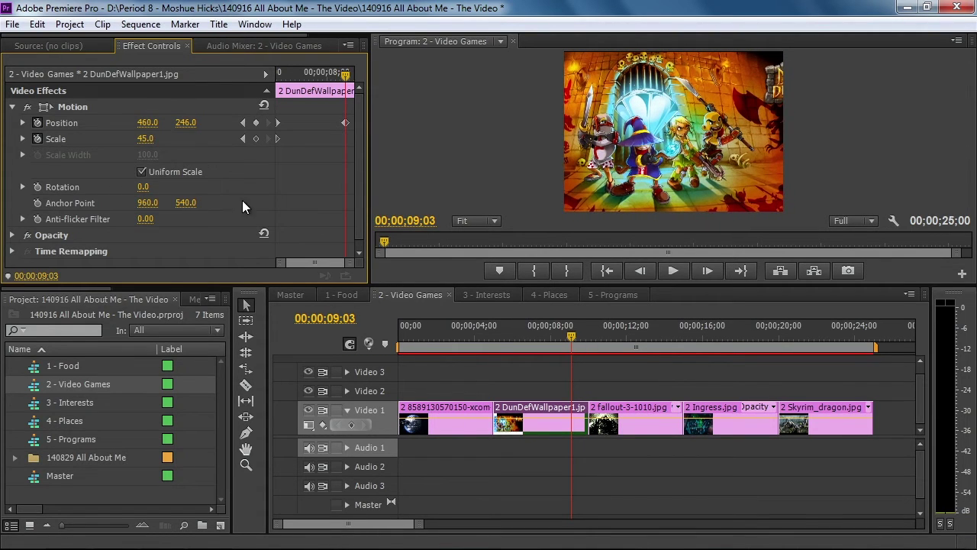
{"action": "left_click_drag", "start_coordinate": [342, 84], "coordinate": [268, 86]}
{"action": "key", "text": "space"}
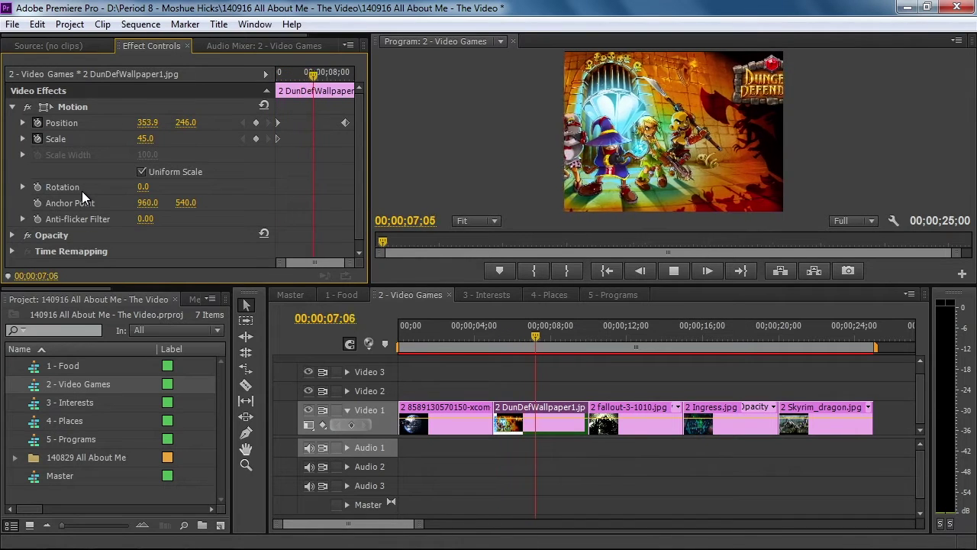
{"action": "key", "text": "space"}
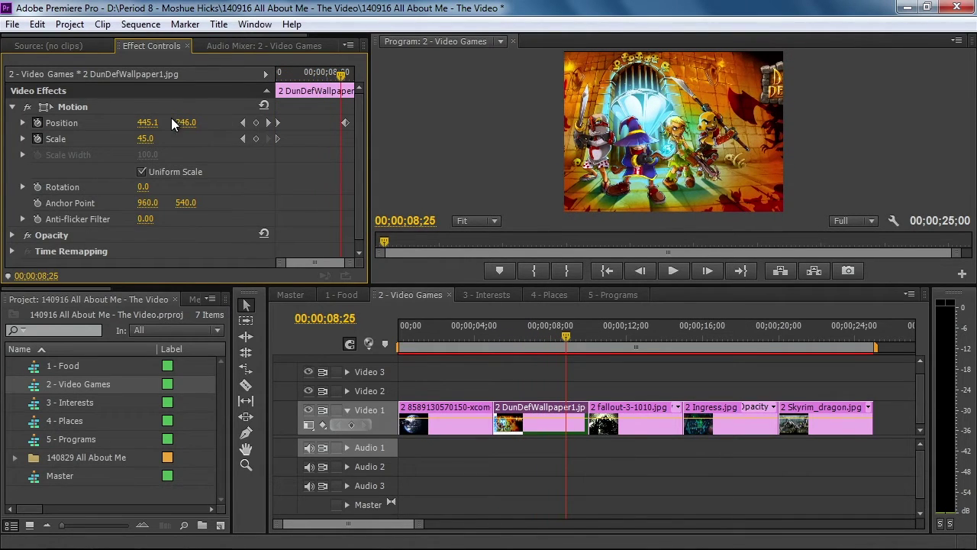
- Move between the DunDefWallpaper1 clip's Position keyframes and delete the one at 00;00;09;03
{"action": "left_click_drag", "start_coordinate": [340, 79], "coordinate": [316, 80]}
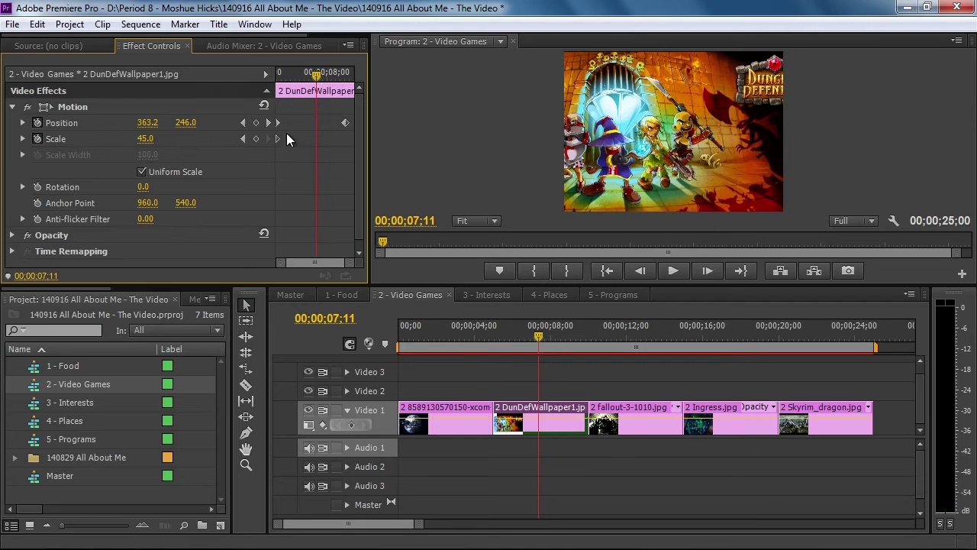
{"action": "left_click", "coordinate": [268, 123]}
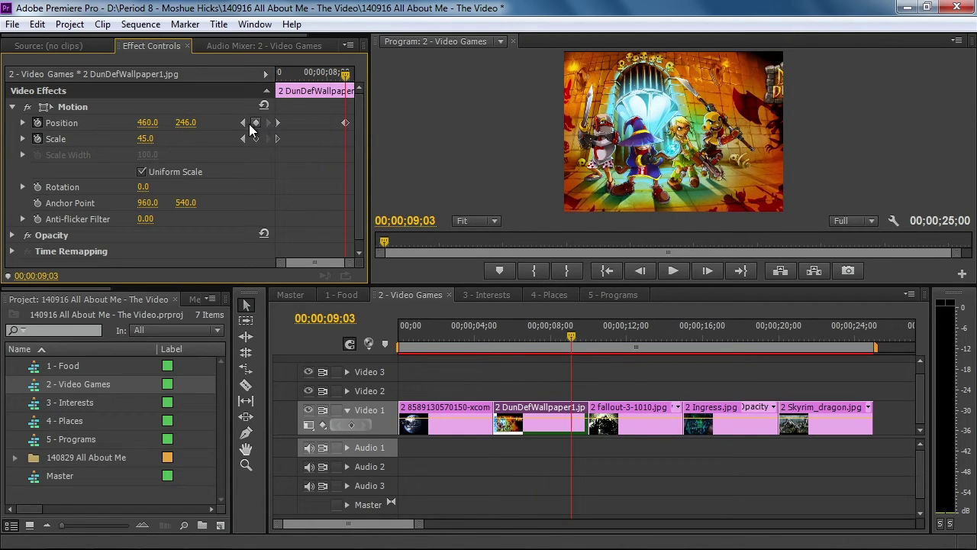
{"action": "left_click", "coordinate": [243, 123]}
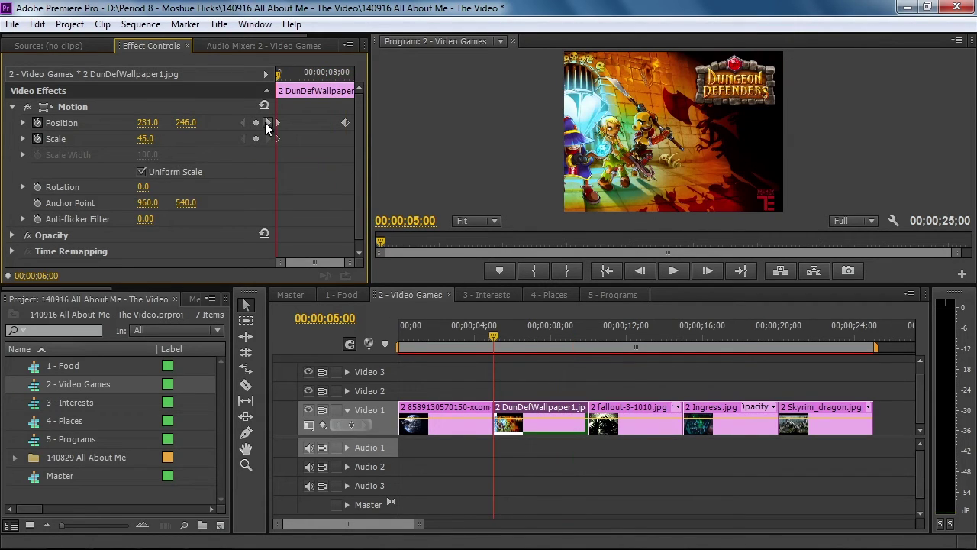
{"action": "left_click", "coordinate": [268, 123]}
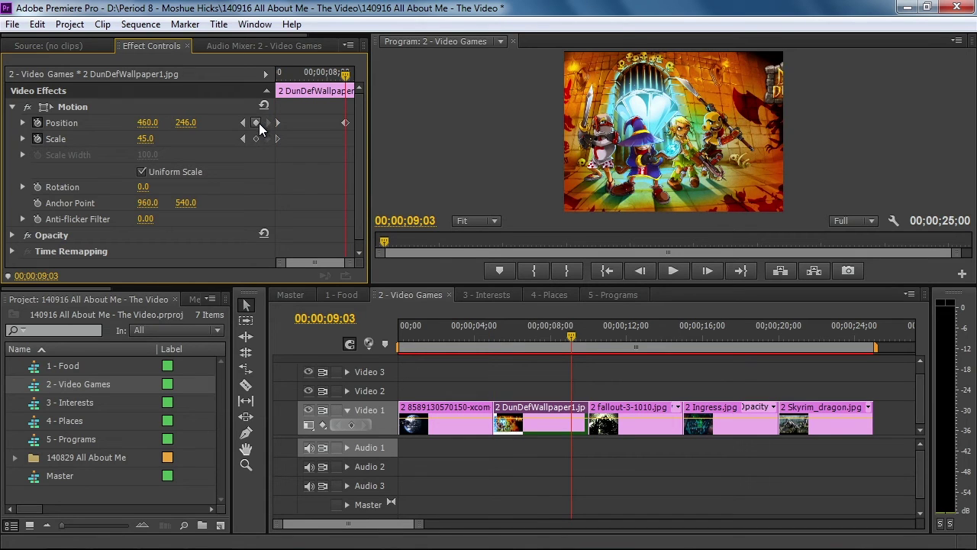
{"action": "left_click", "coordinate": [256, 124]}
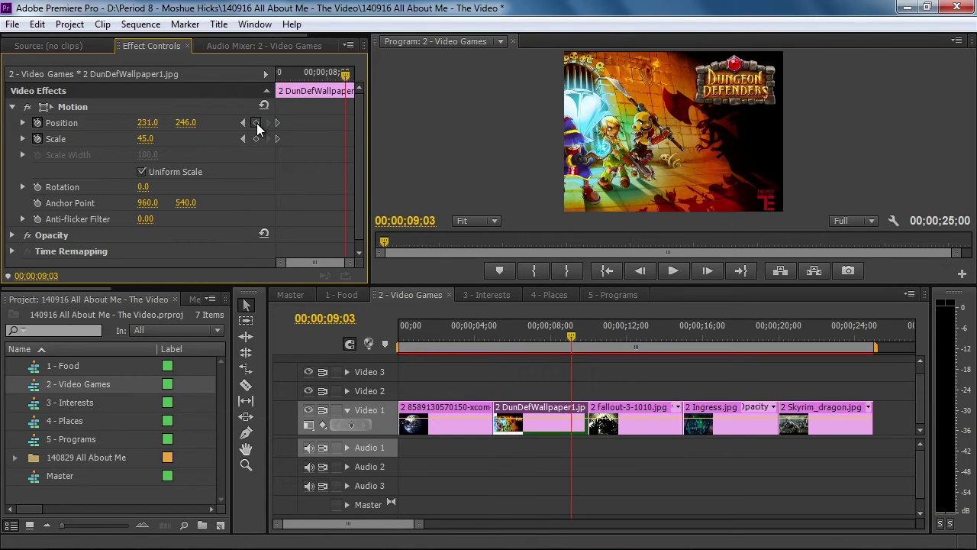
- At 00;00;09;03, set the DunDefWallpaper1 clip's horizontal Position to 562 and Scale to 60, and play the move from the clip's start
{"action": "left_click_drag", "start_coordinate": [147, 122], "coordinate": [325, 122]}
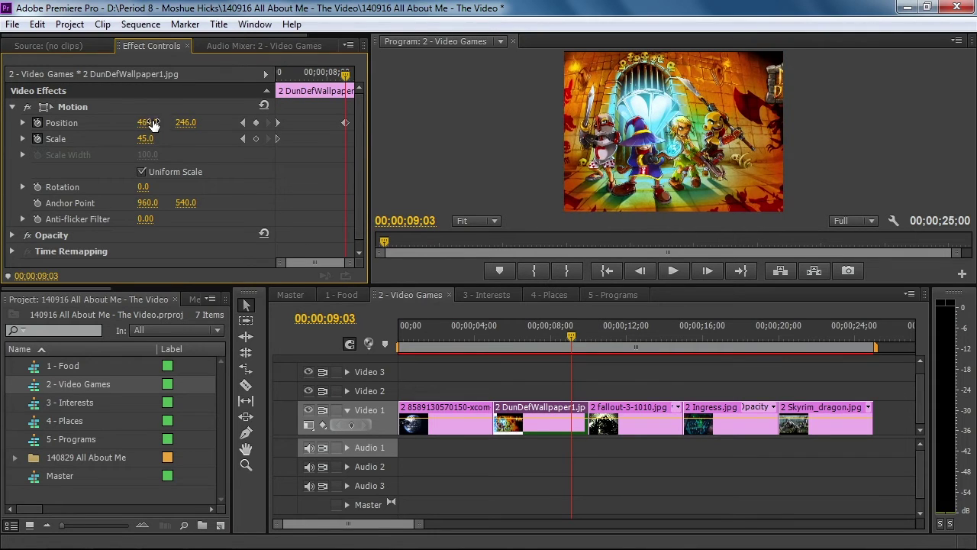
{"action": "left_click_drag", "start_coordinate": [145, 138], "coordinate": [222, 123]}
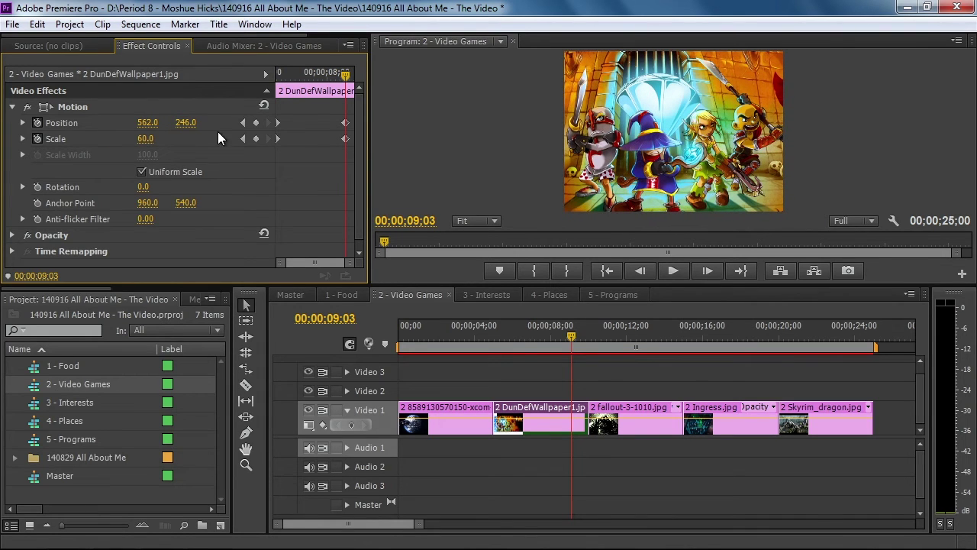
{"action": "left_click_drag", "start_coordinate": [342, 74], "coordinate": [280, 74]}
{"action": "key", "text": "space"}
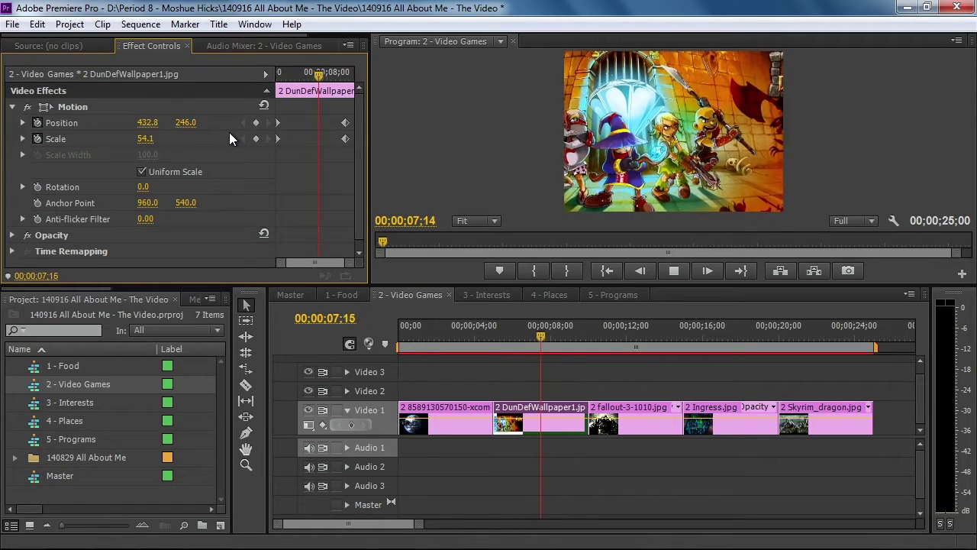
{"action": "key", "text": "space"}
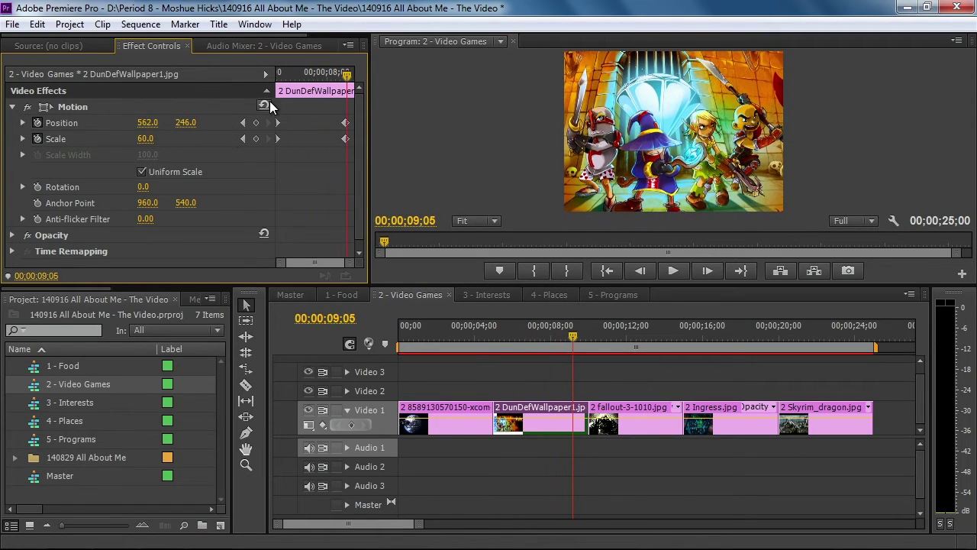
- Apply Ease In to the DunDefWallpaper1 clip's ending Position and Scale keyframes and Ease Out to its starting ones, and replay it
{"action": "right_click", "coordinate": [347, 139]}
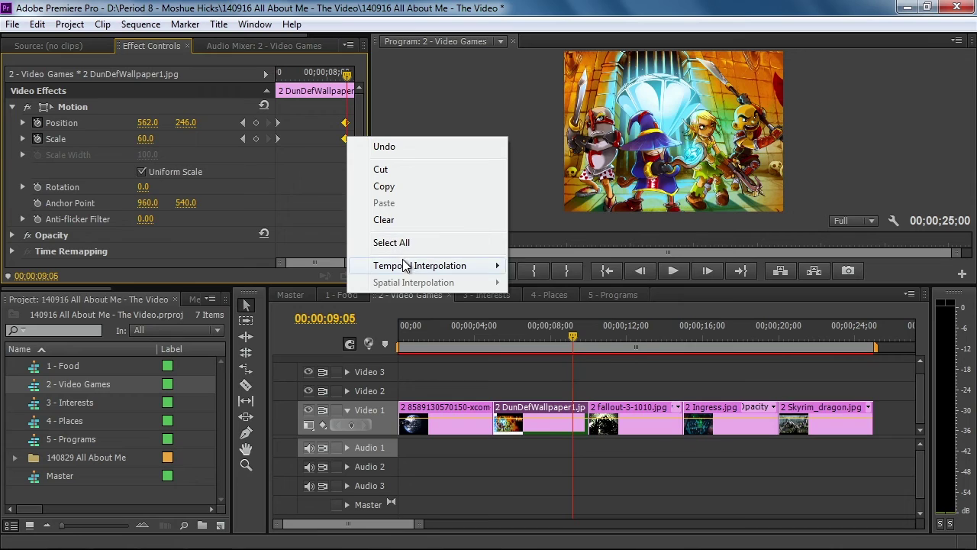
{"action": "mouse_move", "coordinate": [460, 267]}
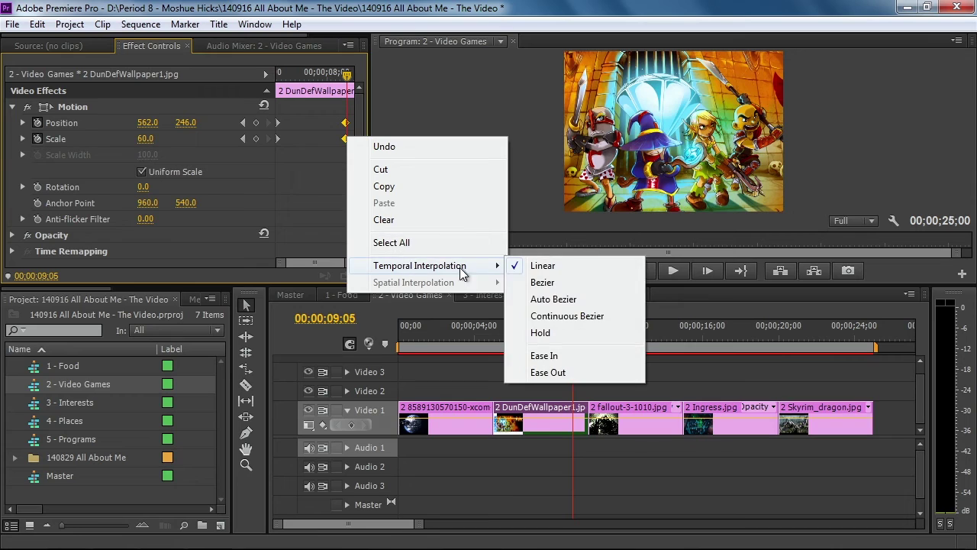
{"action": "left_click", "coordinate": [555, 355]}
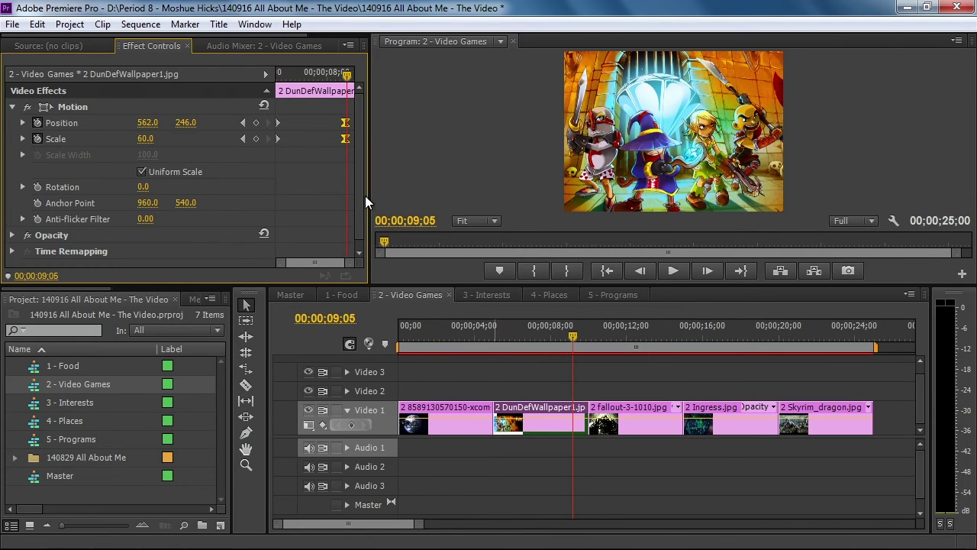
{"action": "right_click", "coordinate": [278, 140]}
{"action": "mouse_move", "coordinate": [350, 273]}
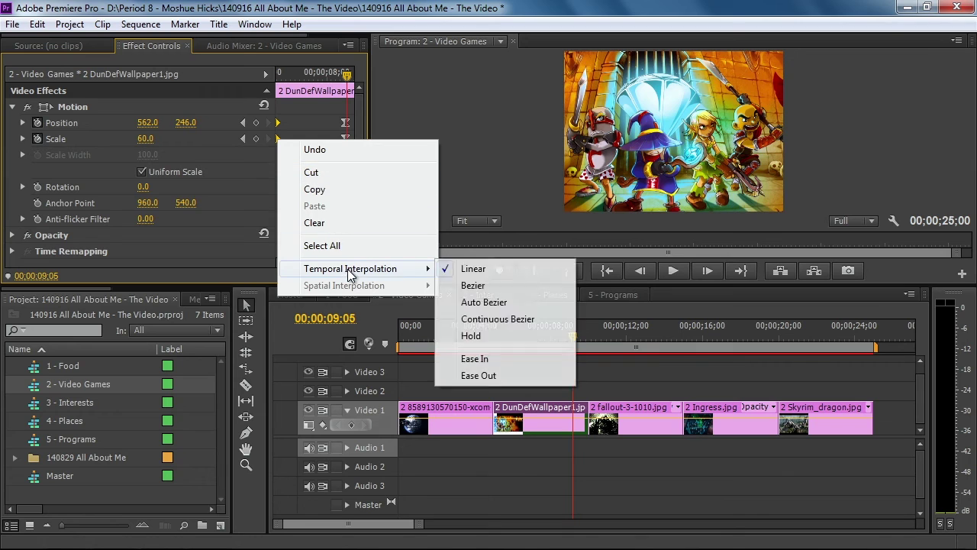
{"action": "left_click", "coordinate": [493, 375]}
{"action": "left_click_drag", "start_coordinate": [345, 88], "coordinate": [247, 95]}
{"action": "key", "text": "space"}
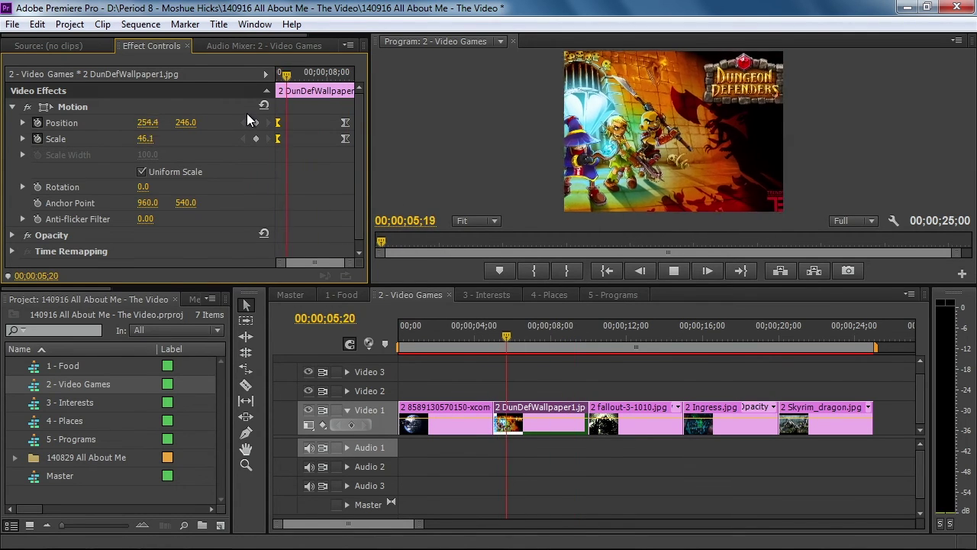